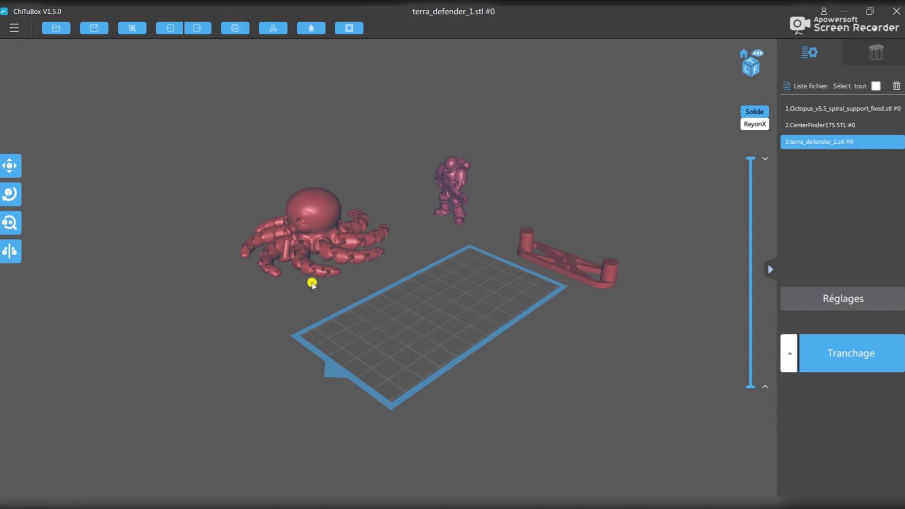
- Move the octopus model onto the build plate, at the end with the front marker
left_click_drag(302, 219, 385, 298)
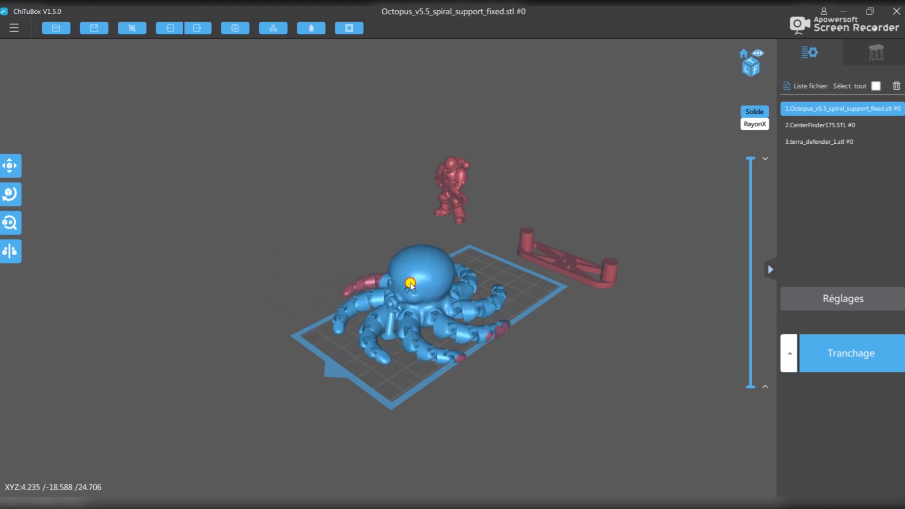
left_click_drag(452, 348, 448, 384)
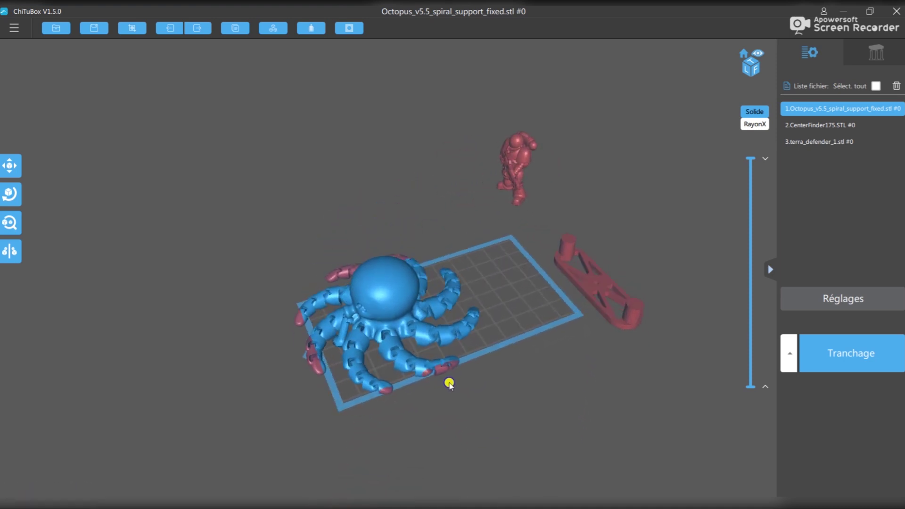
left_click_drag(425, 355, 375, 304)
- Scale the octopus to fit the build plate using the Scale to fit option
left_click(18, 224)
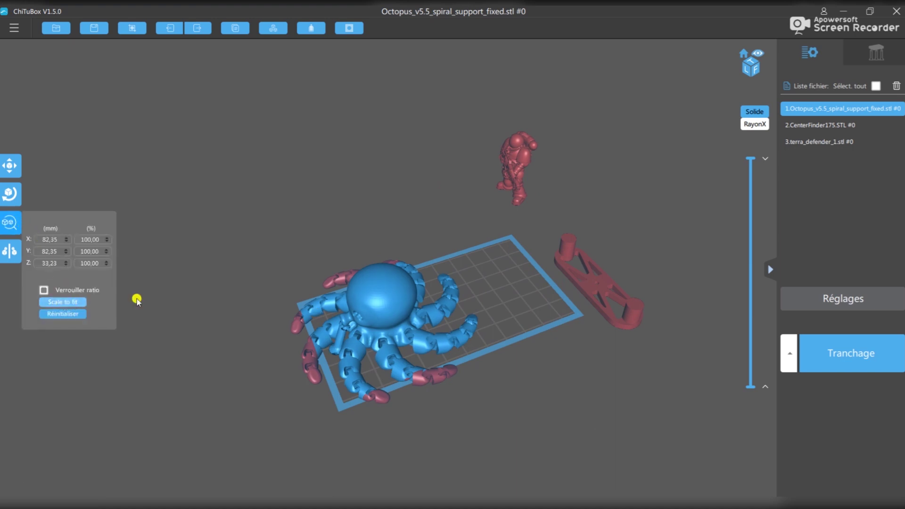
left_click(58, 302)
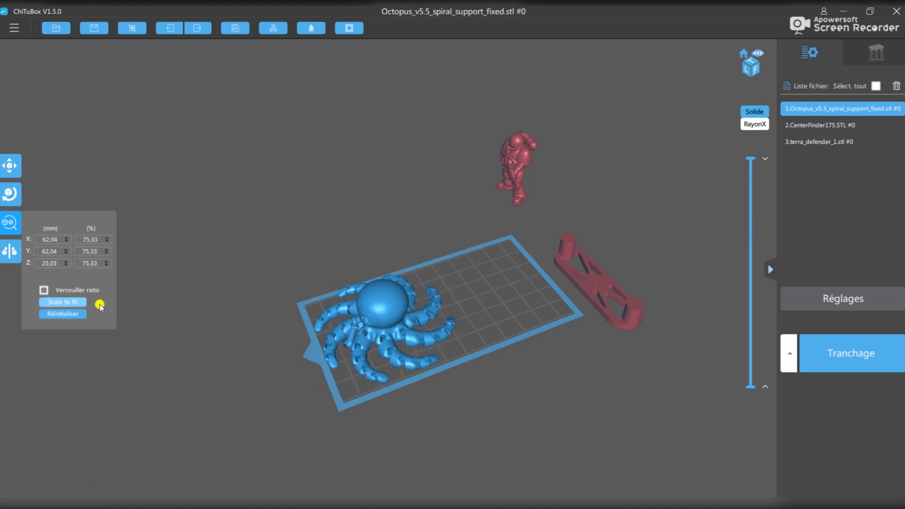
left_click_drag(481, 374, 510, 370)
left_click(420, 346)
left_click_drag(420, 346, 545, 352)
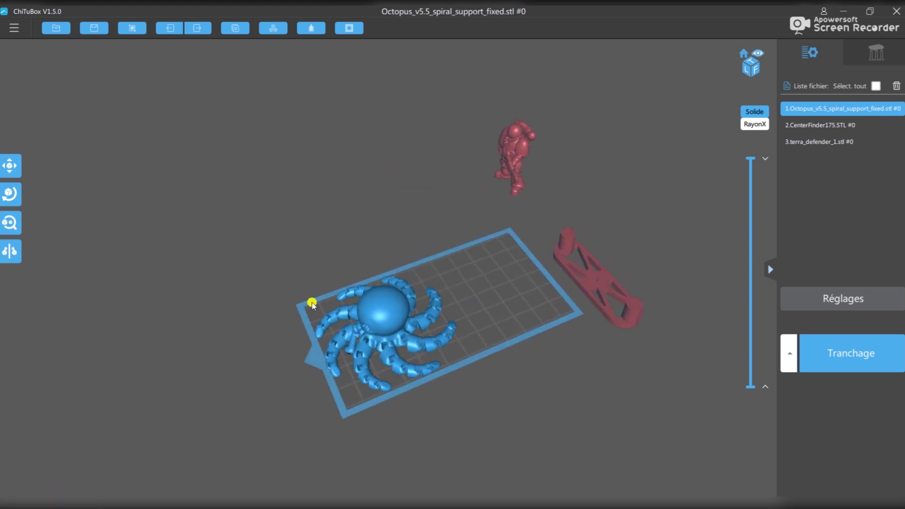
- Move the terra_defender_1 figure and the CenterFinder175 part onto the free area of the build plate beside the octopus
left_click_drag(491, 198, 514, 310)
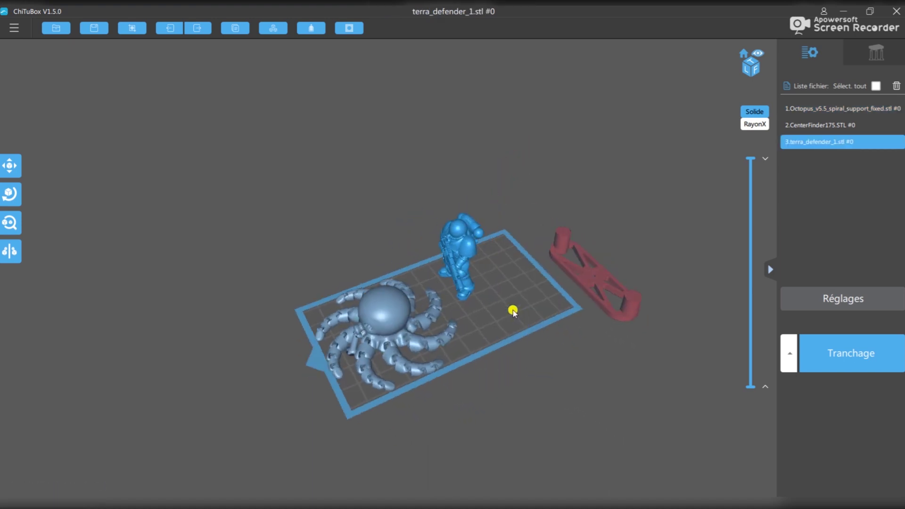
left_click_drag(594, 277, 542, 325)
left_click_drag(607, 319, 651, 298)
left_click_drag(458, 337, 555, 314)
- Cut the layer preview down to about half height to examine the cross-sections of the three models
left_click_drag(752, 161, 732, 274)
right_click_drag(669, 325, 466, 320)
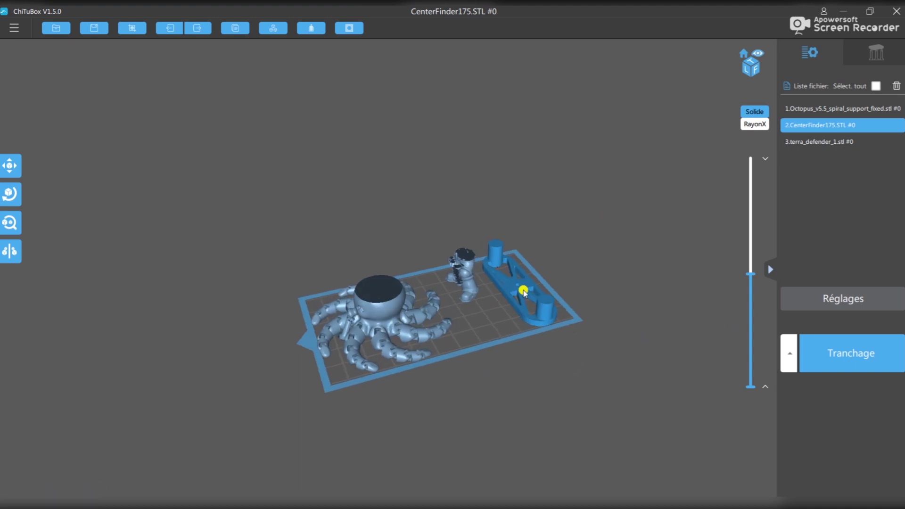
mouse_move(758, 279)
left_mouse_down()
mouse_move(753, 260)
mouse_move(762, 299)
mouse_move(767, 238)
mouse_move(767, 263)
mouse_move(752, 277)
left_mouse_up()
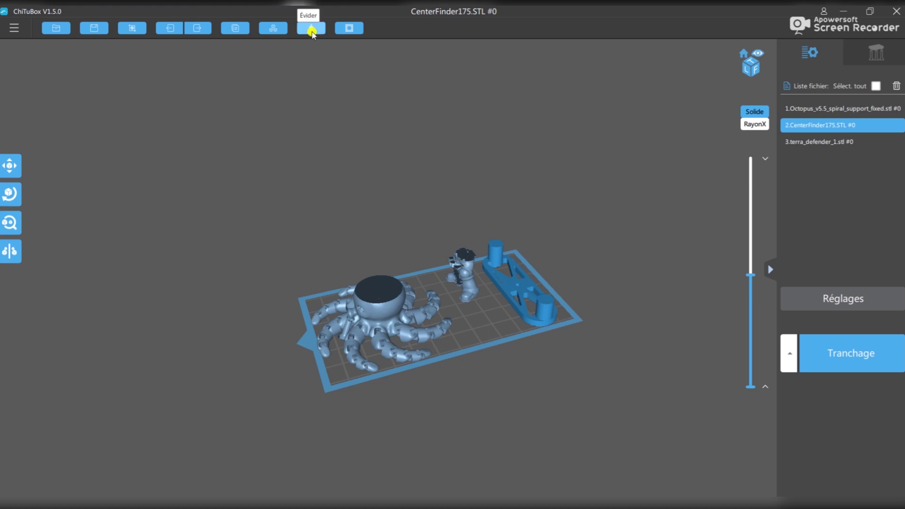
- Review the hollowing and hole-digging options, and restore the layer preview to full height
left_click(311, 31)
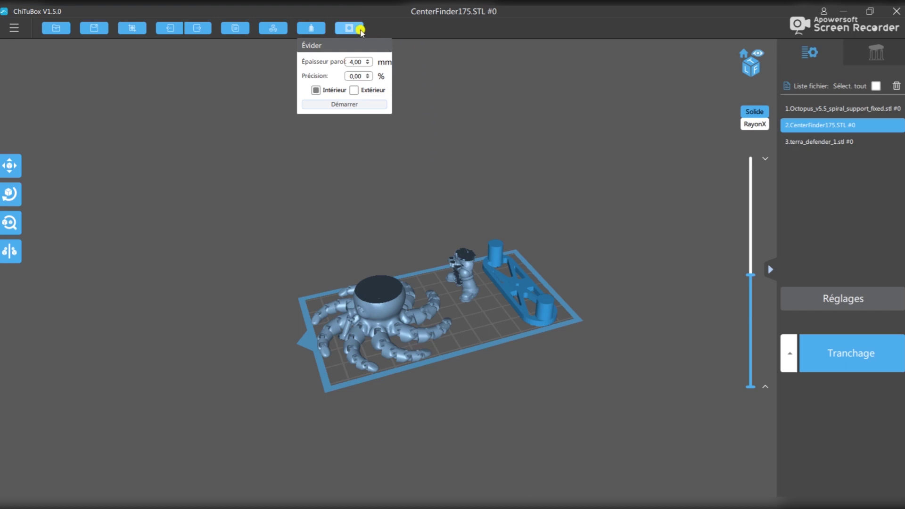
left_click(351, 28)
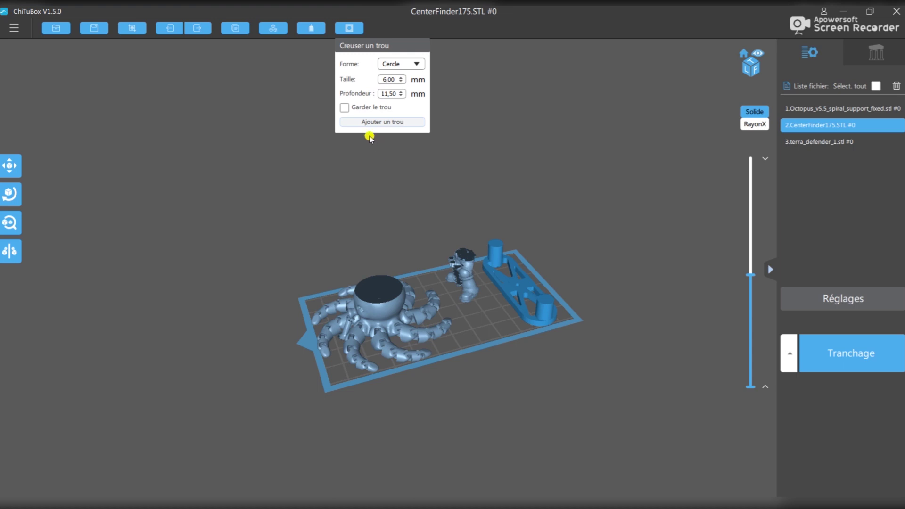
left_click_drag(528, 161, 650, 249)
left_click_drag(753, 277, 766, 157)
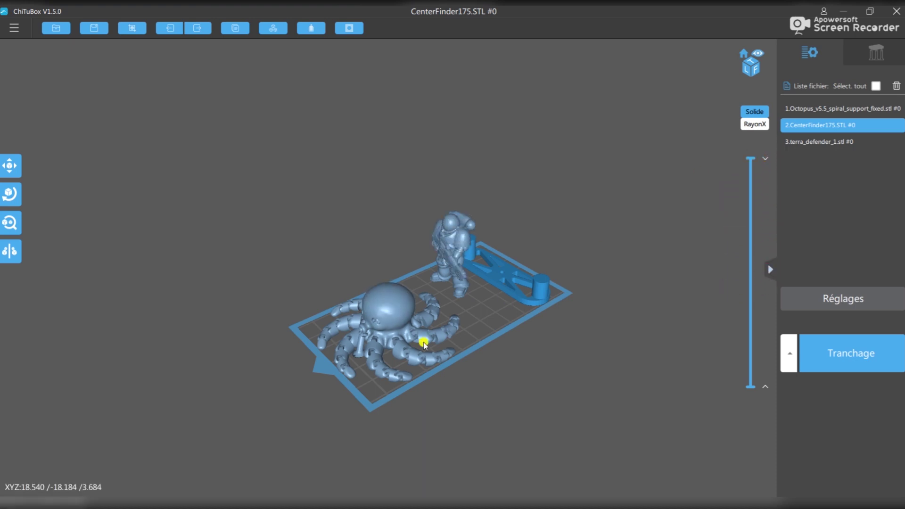
- Select the terra_defender_1 figure and open the support settings
left_click_drag(425, 416, 377, 415)
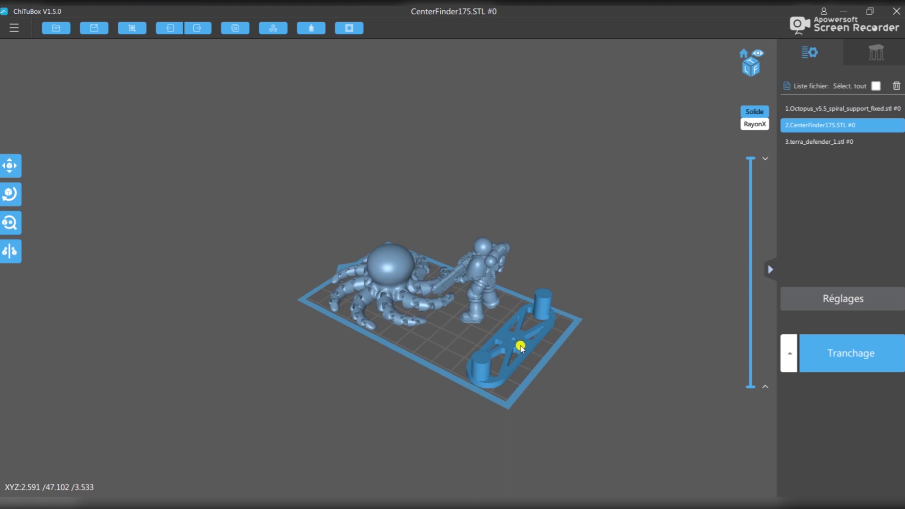
left_click_drag(554, 396, 611, 369)
left_click(458, 251)
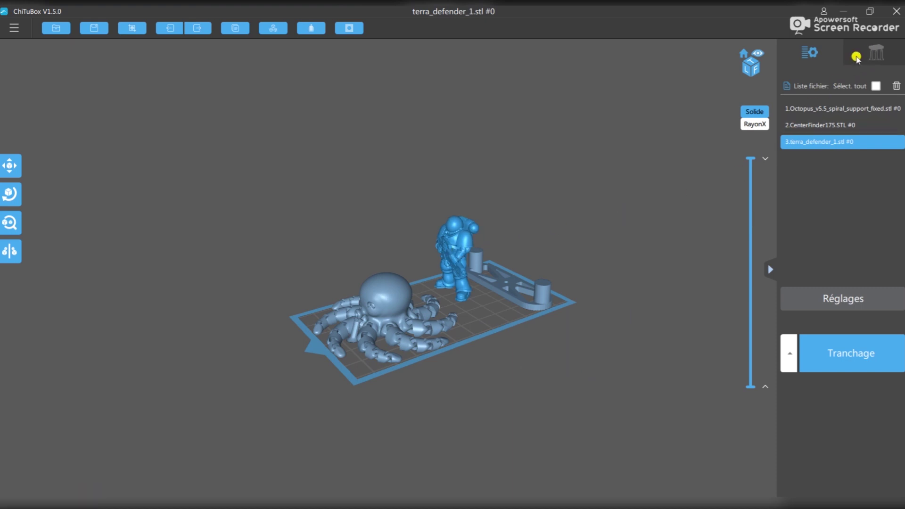
left_click(877, 53)
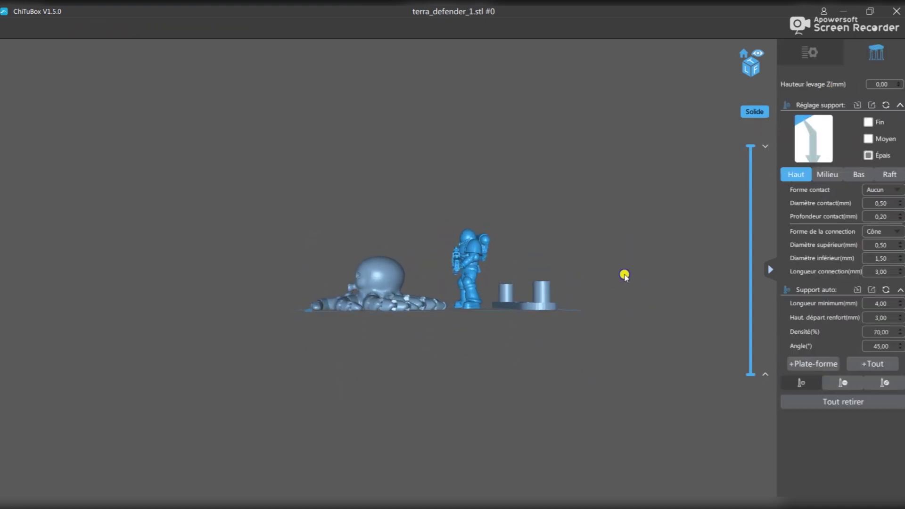
- Examine the undersides of the three models from below for the areas resting on the plate
left_click_drag(627, 297, 618, 238)
scroll(471, 318, "up", 5)
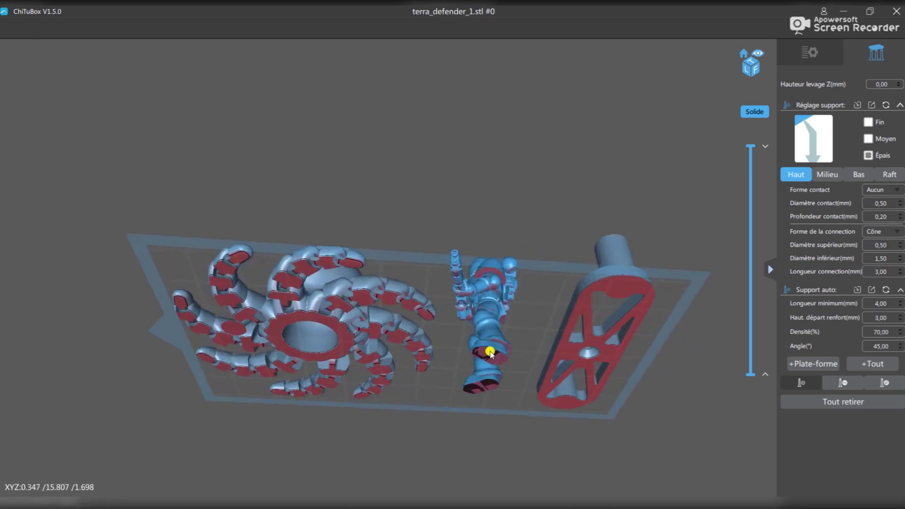
left_click_drag(560, 293, 596, 279)
scroll(545, 358, "down", 3)
left_click_drag(545, 357, 511, 371)
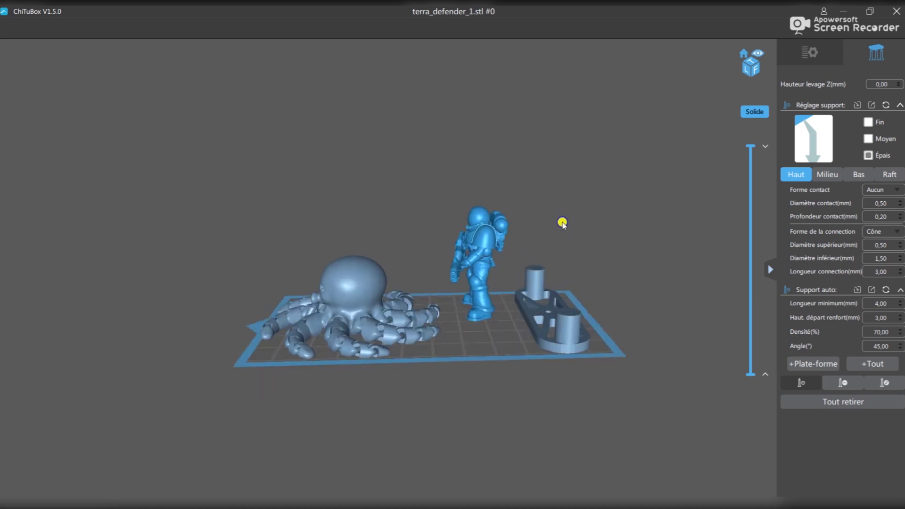
left_click_drag(559, 229, 491, 342)
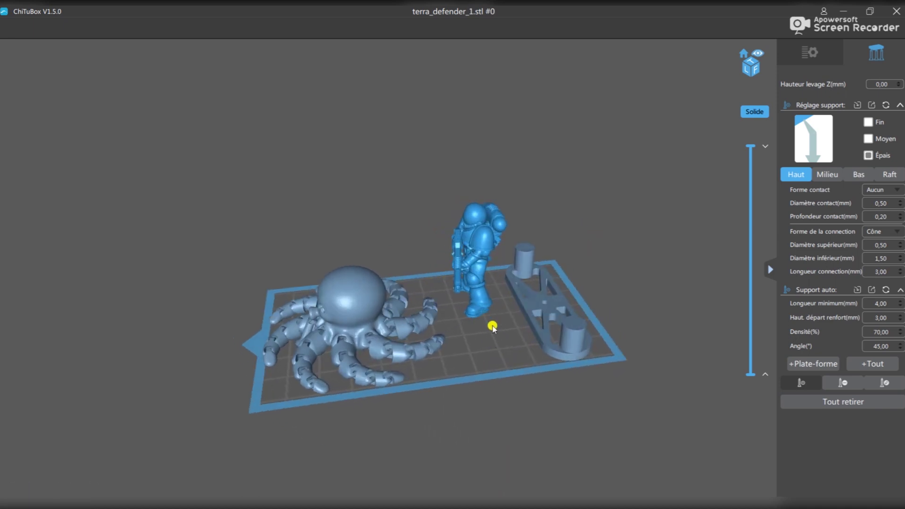
left_click_drag(495, 336, 494, 357)
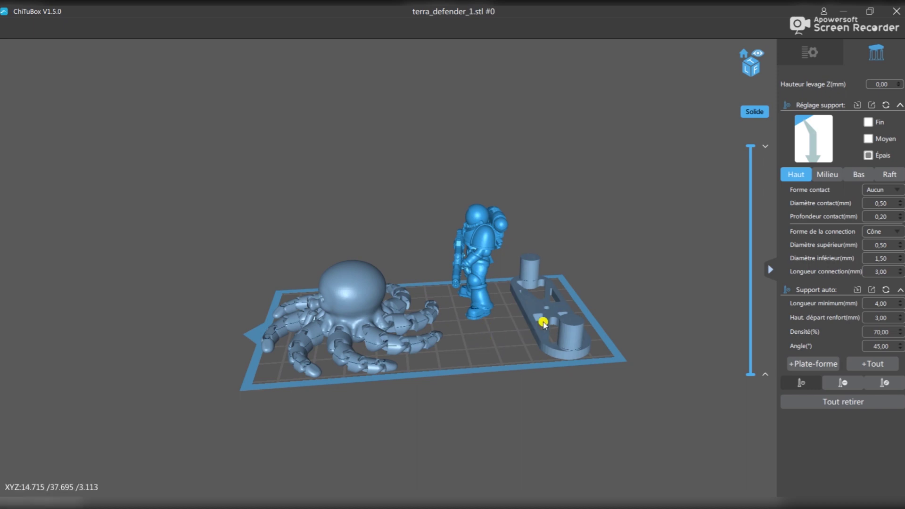
left_click_drag(546, 323, 582, 340)
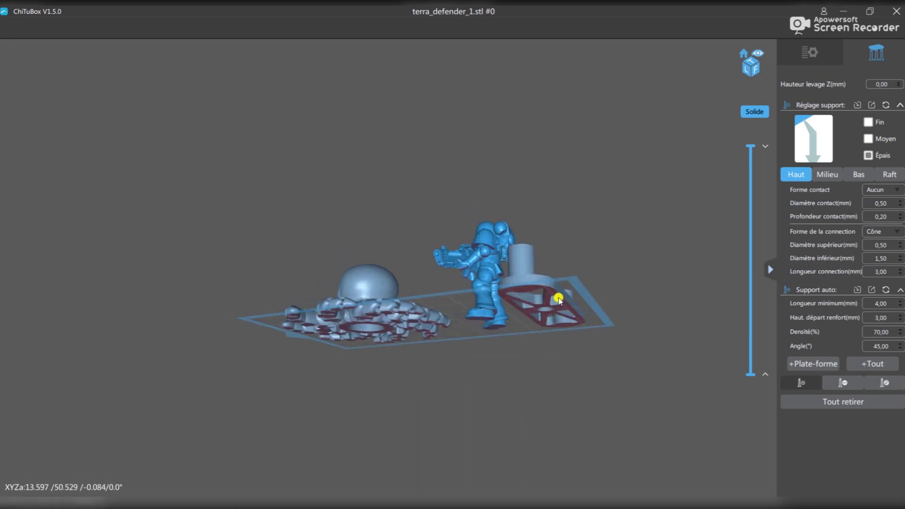
- Raise the CenterFinder175 part with a Z lift height of 4.50 mm and add automatic supports everywhere beneath it
left_click(559, 299)
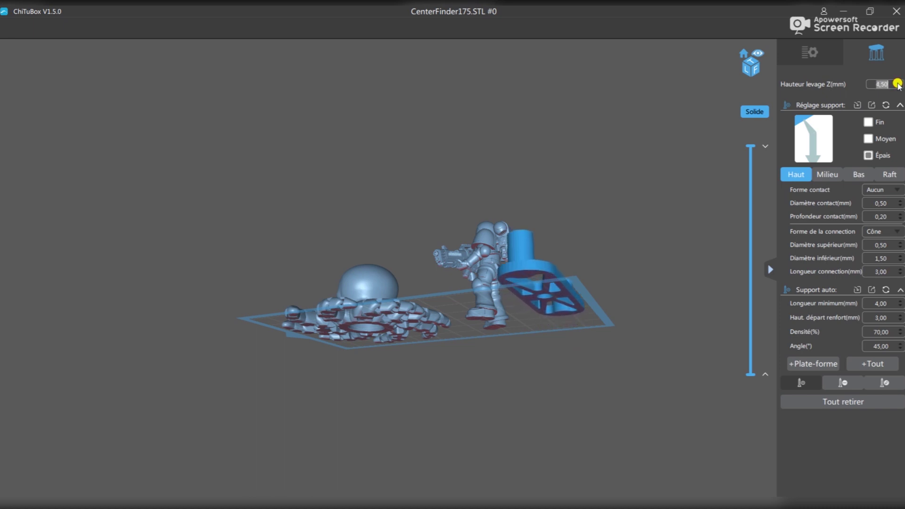
left_click_drag(601, 372, 586, 384)
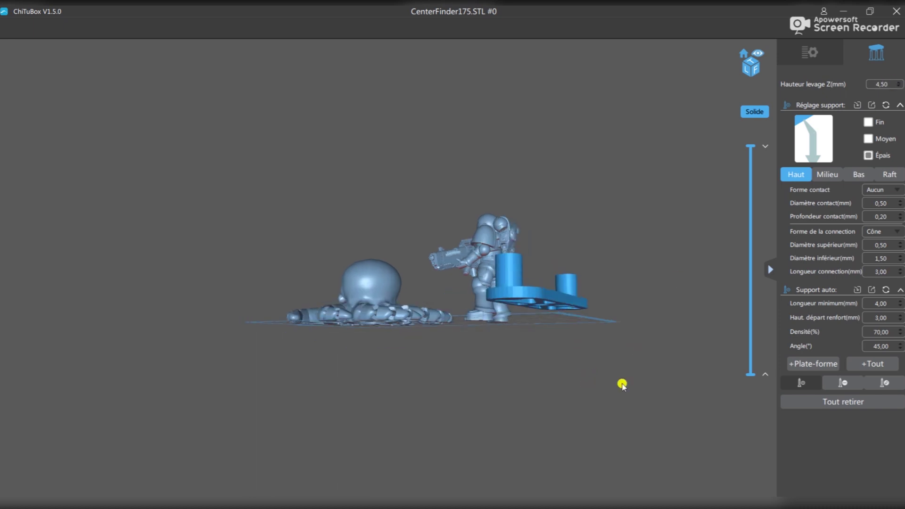
left_click(872, 363)
left_click_drag(638, 374, 592, 352)
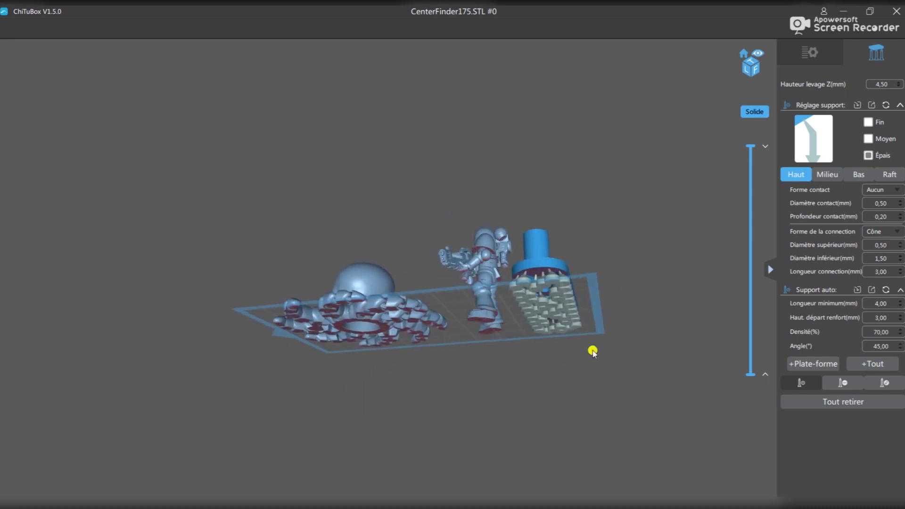
left_click_drag(612, 285, 557, 273)
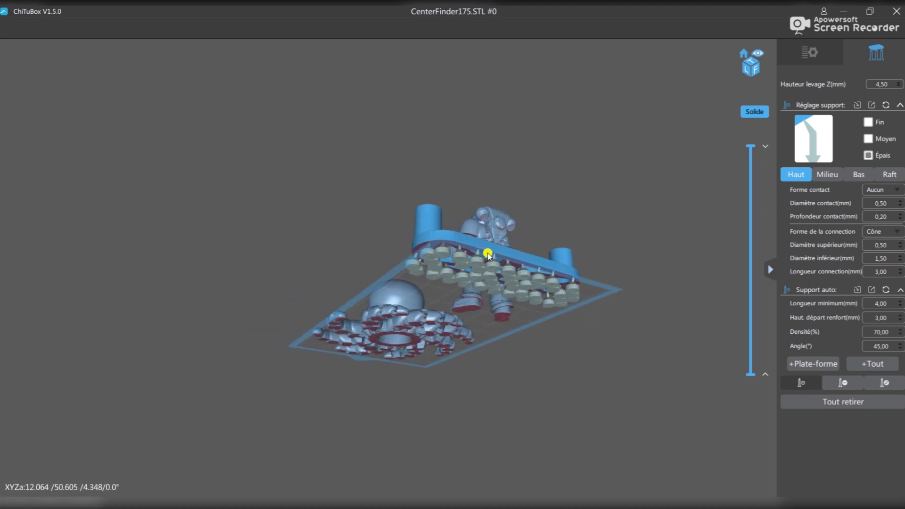
left_click_drag(564, 274, 647, 310)
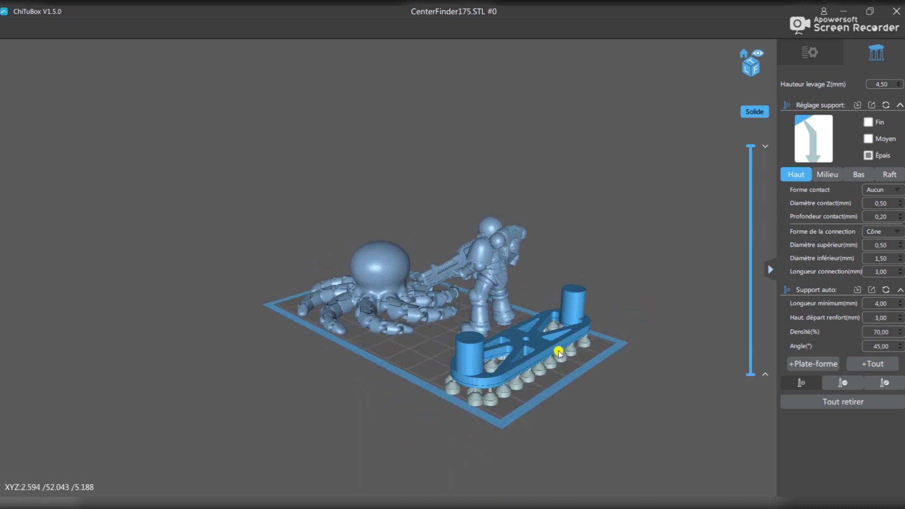
- Cut the layer preview near the plate to examine the CenterFinder175 supports, and restore it to full height
left_click_drag(750, 145, 727, 349)
left_click_drag(584, 431, 602, 439)
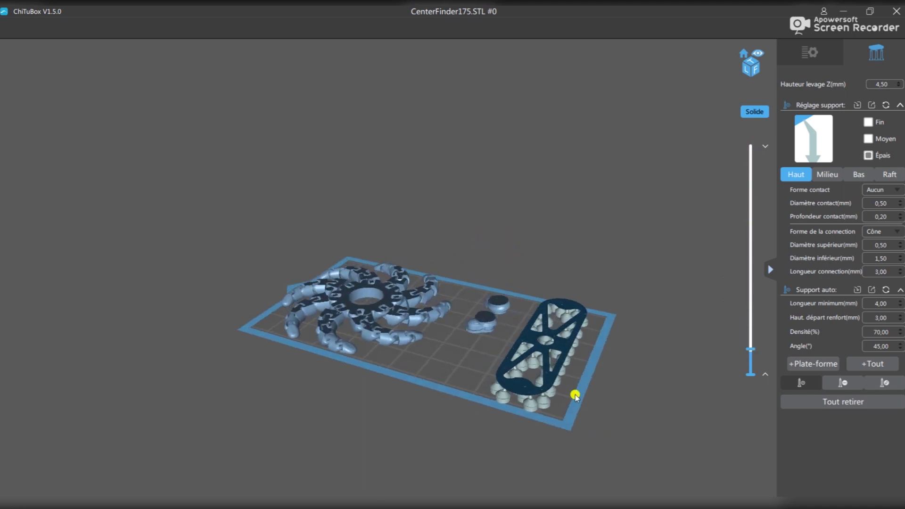
left_click(565, 351)
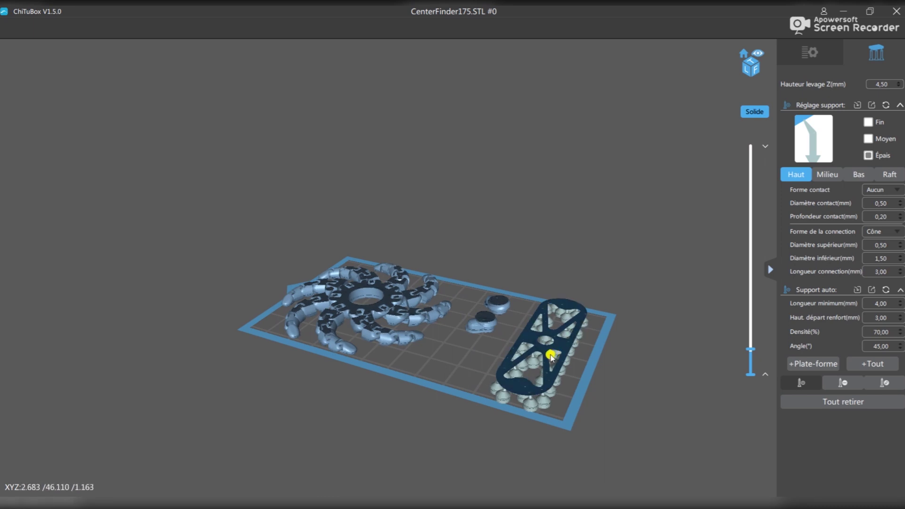
left_click_drag(635, 376, 669, 342)
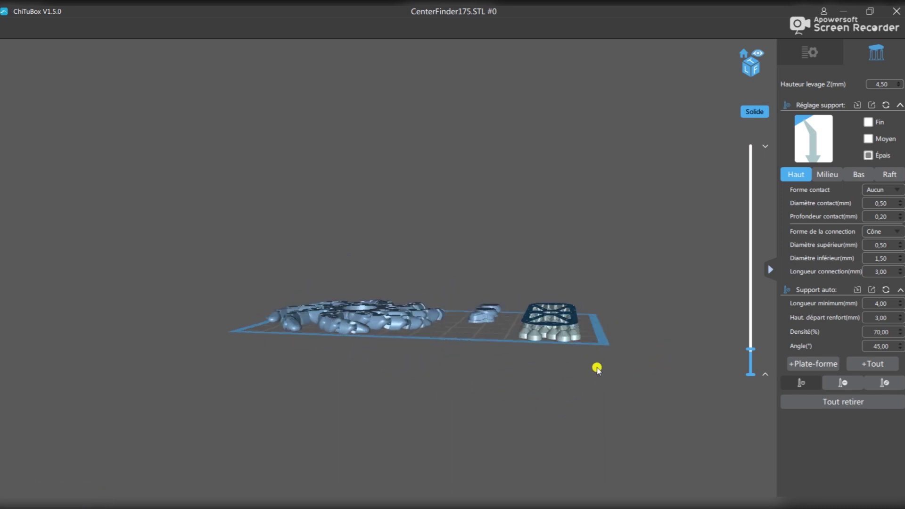
left_click_drag(625, 316, 577, 345)
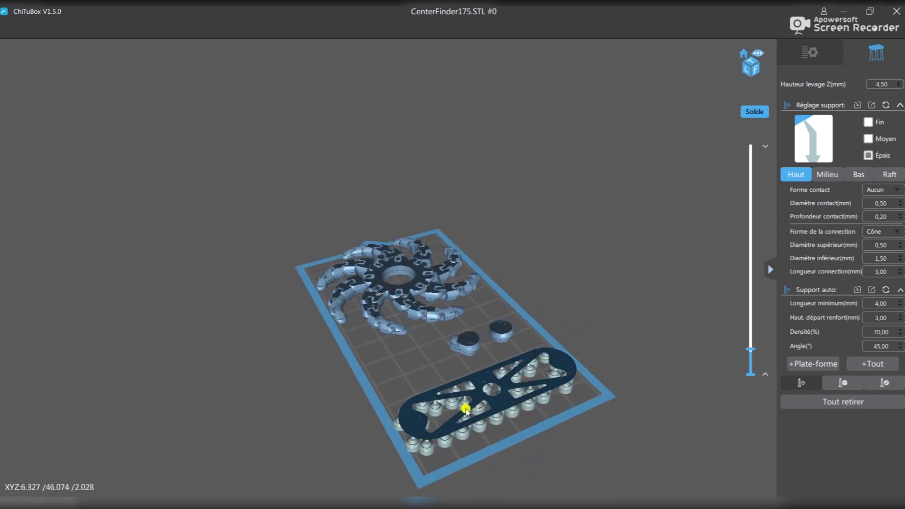
left_click_drag(453, 446, 670, 383)
left_click_drag(751, 351, 752, 129)
- Set the CenterFinder175 part's Z lift height back to 0 mm and remove all its supports
scroll(894, 88, "down", 7)
scroll(899, 86, "down", 2)
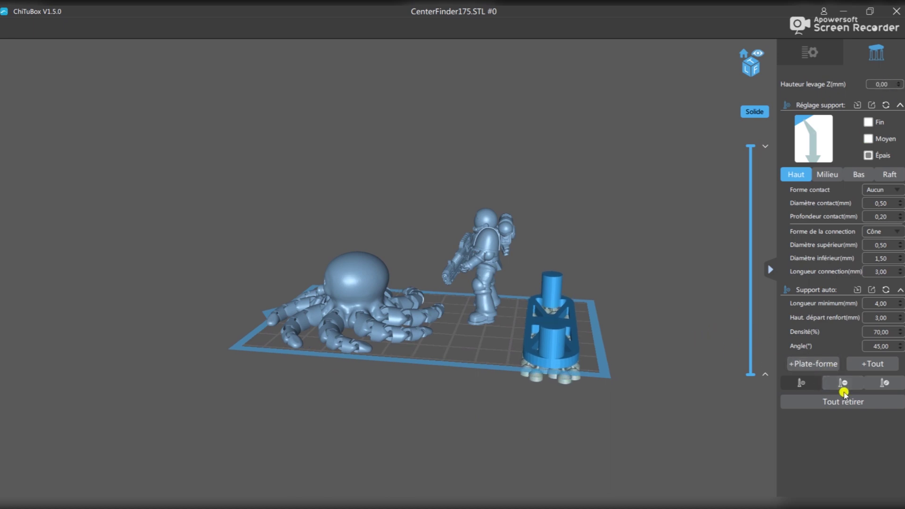
left_click(830, 401)
left_click_drag(652, 411, 596, 402)
- Select the terra_defender_1 figure and review the middle, bottom and raft support settings
left_click(490, 273)
left_click_drag(490, 273, 679, 292)
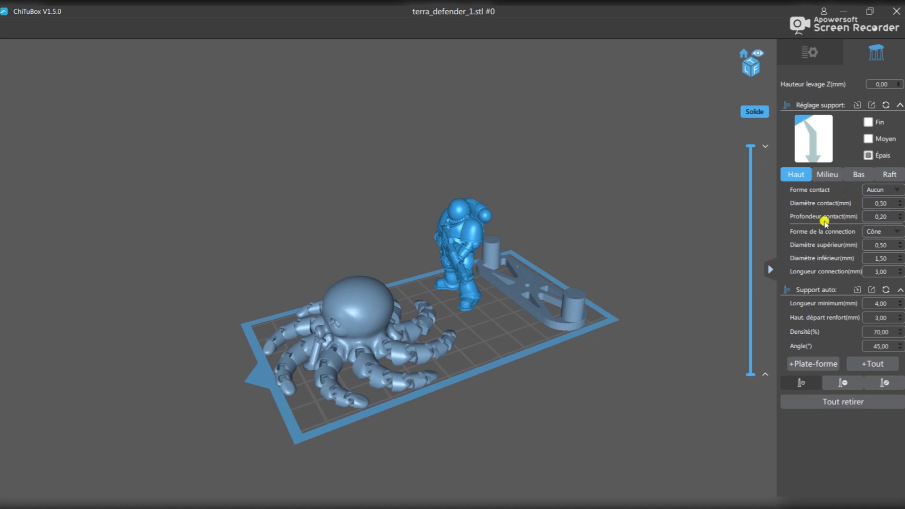
left_click_drag(687, 255, 670, 263)
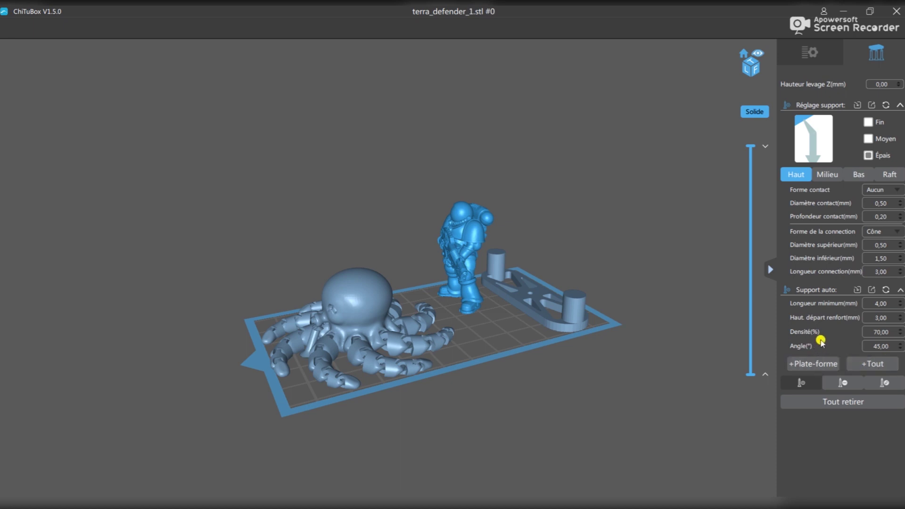
mouse_move(653, 386)
left_mouse_down()
mouse_move(622, 366)
mouse_move(654, 387)
left_mouse_up()
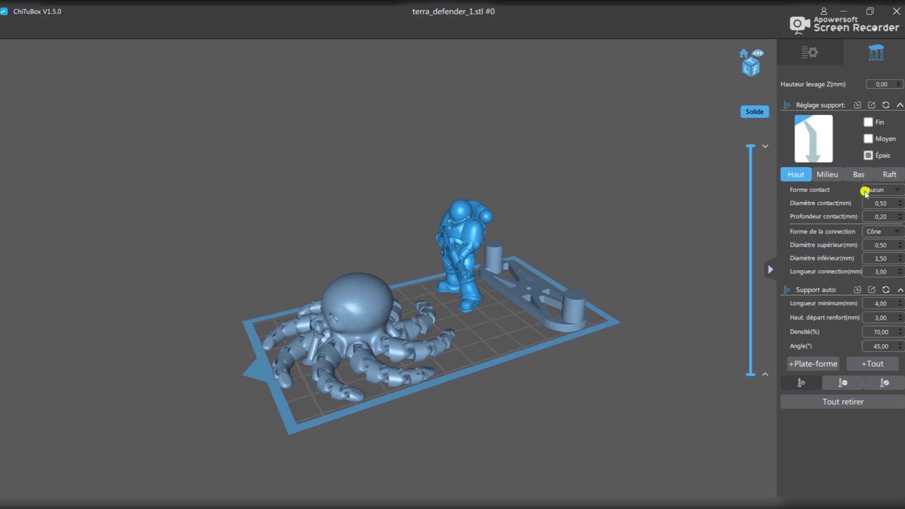
left_click(829, 175)
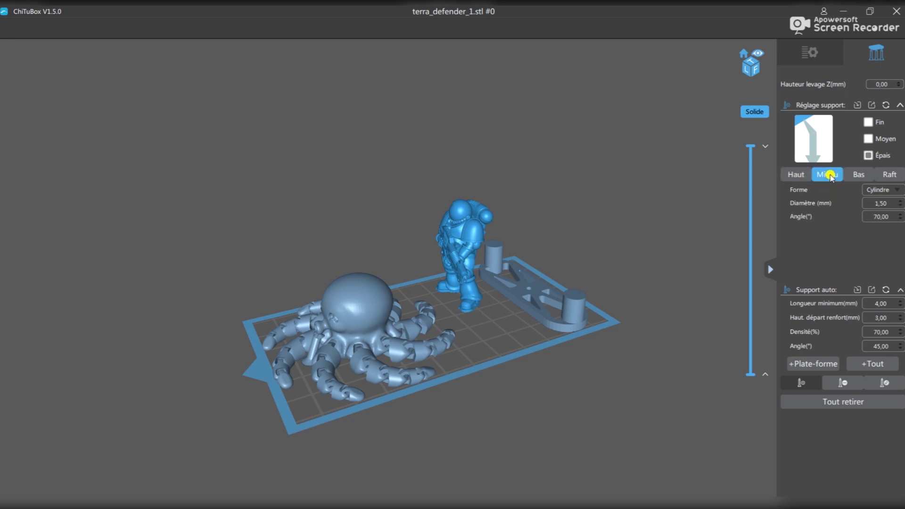
left_click(856, 175)
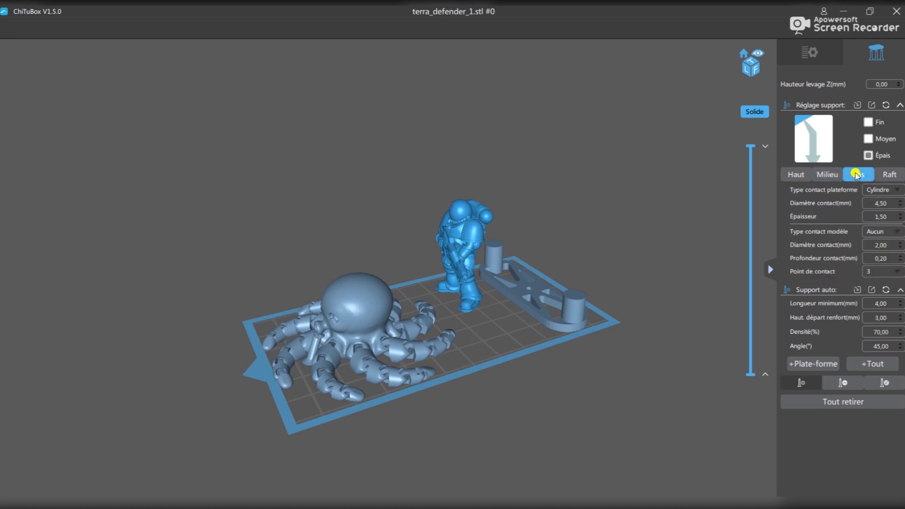
left_click(894, 174)
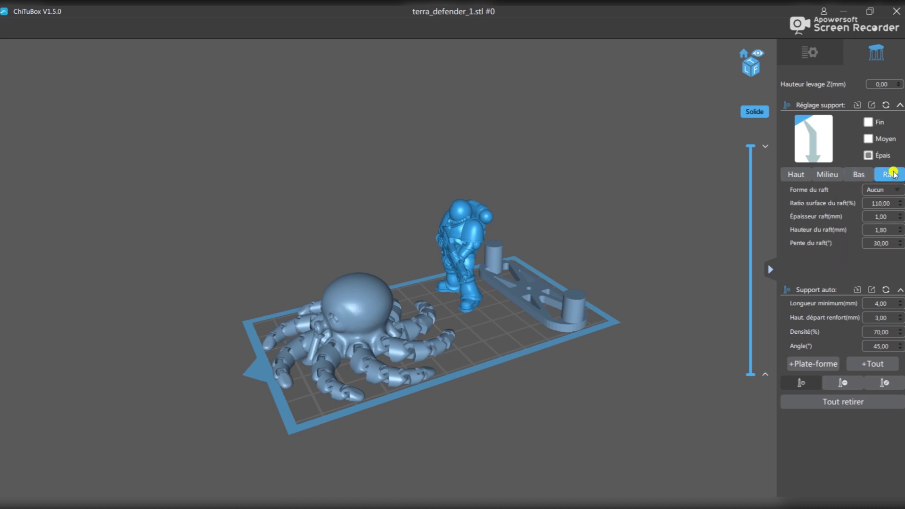
- Review the top support settings and add automatic supports everywhere on the terra_defender_1 figure
left_click(796, 177)
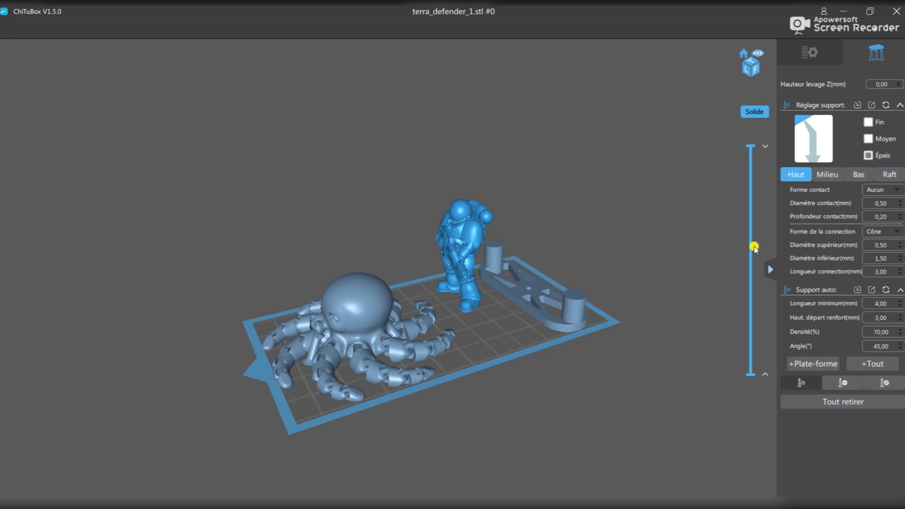
right_click_drag(639, 245, 639, 251)
left_click(872, 363)
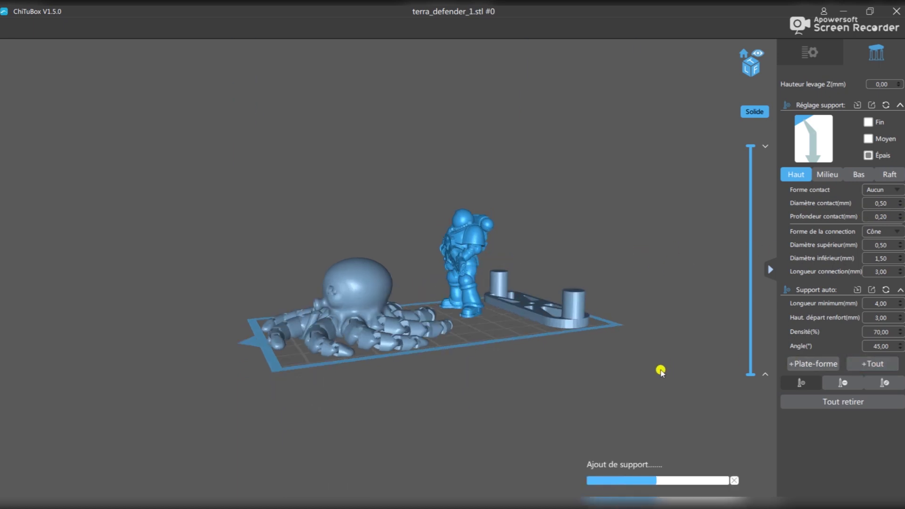
right_click_drag(655, 370, 641, 380)
scroll(403, 262, "up", 10)
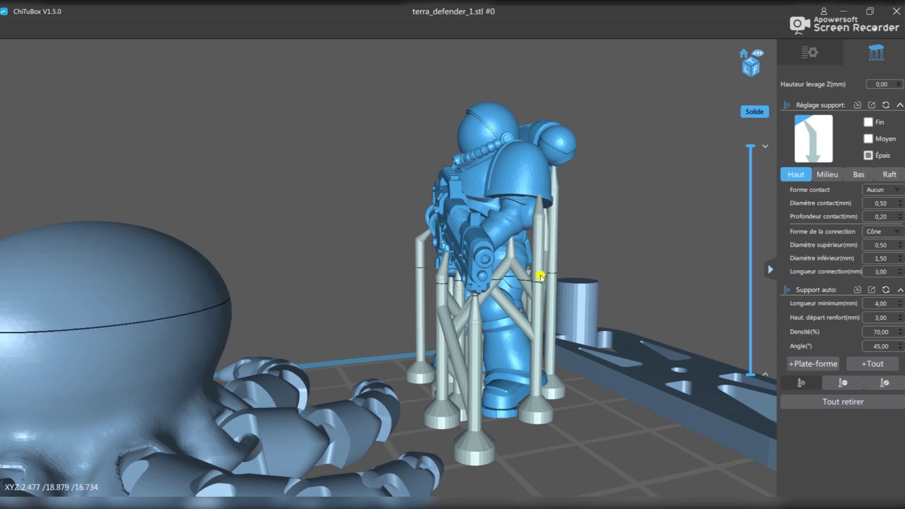
left_click_drag(669, 259, 694, 258)
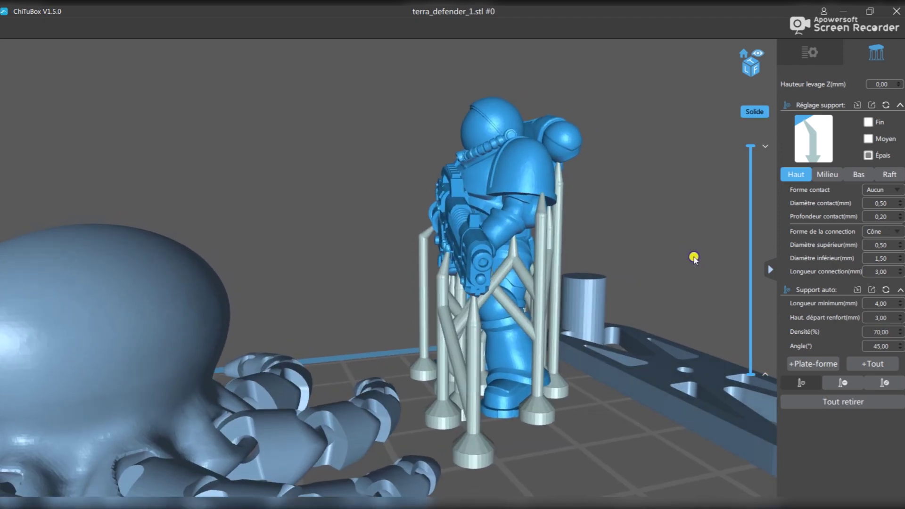
- Compare the middle and bottom support settings with the shafts and feet of the figure's supports
left_click(830, 175)
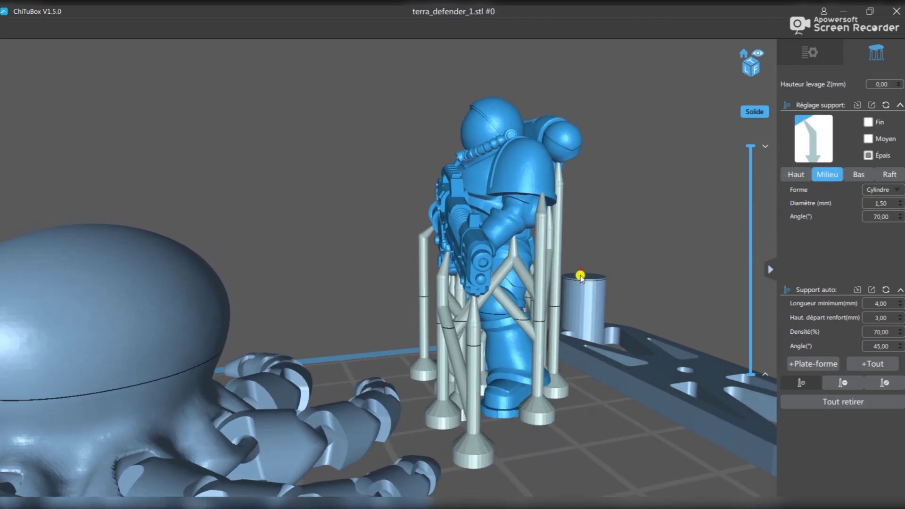
left_click(854, 173)
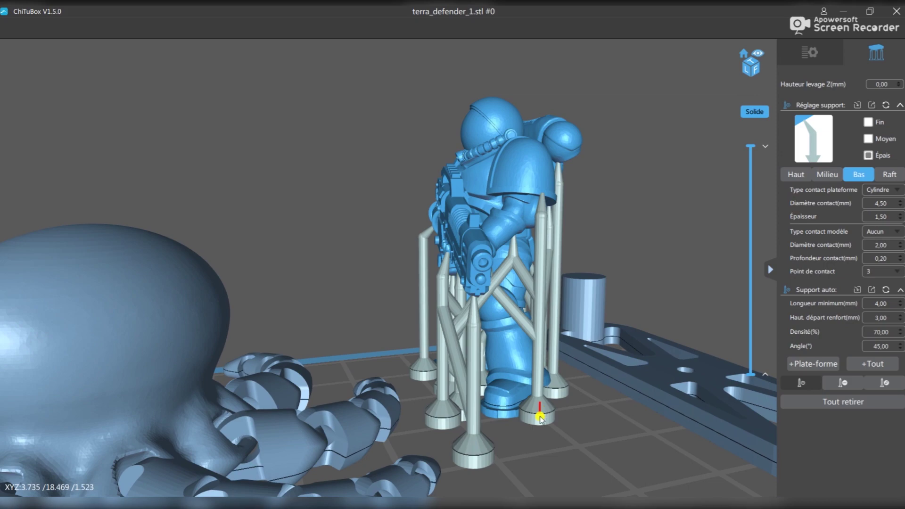
right_click_drag(543, 414, 578, 383)
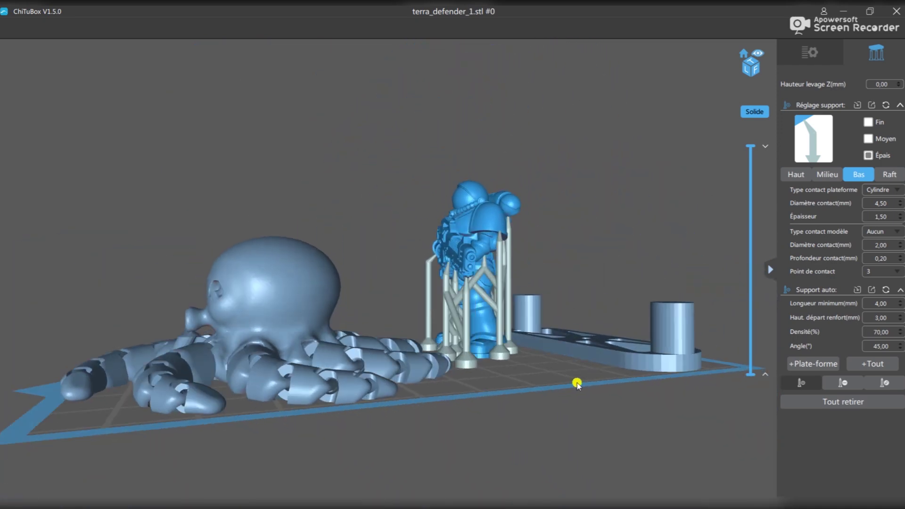
- Set the automatic support density to 90% and minimum length to 2 mm, and regenerate supports everywhere on the figure
left_click(796, 175)
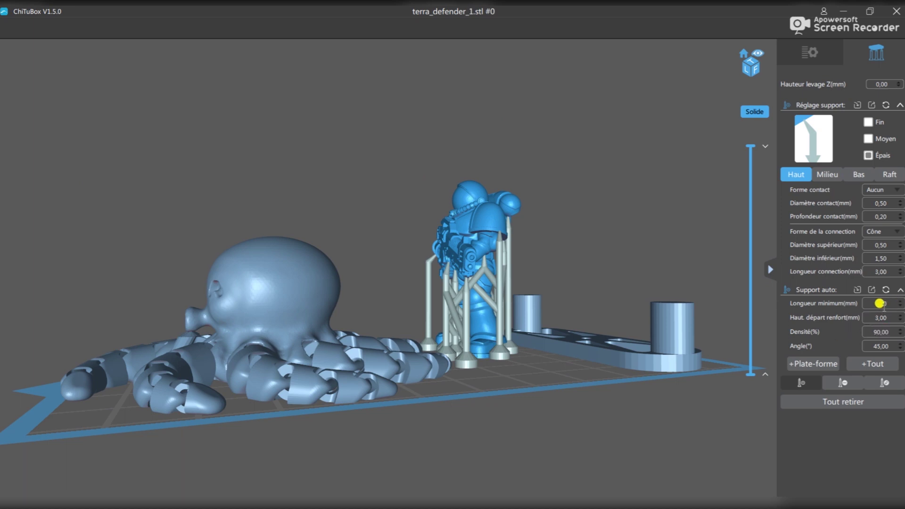
left_click_drag(623, 408, 755, 409)
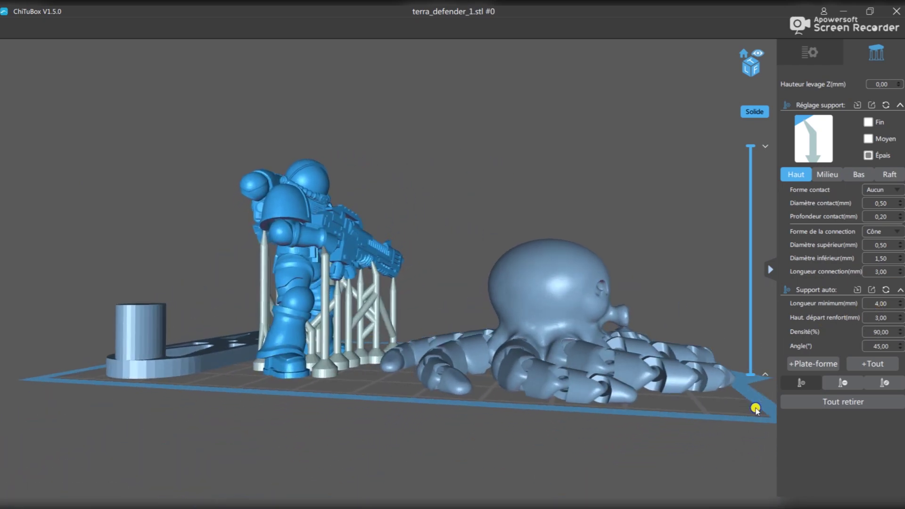
left_click_drag(372, 454, 366, 456)
left_click_drag(299, 372, 376, 358)
left_click_drag(380, 295, 840, 311)
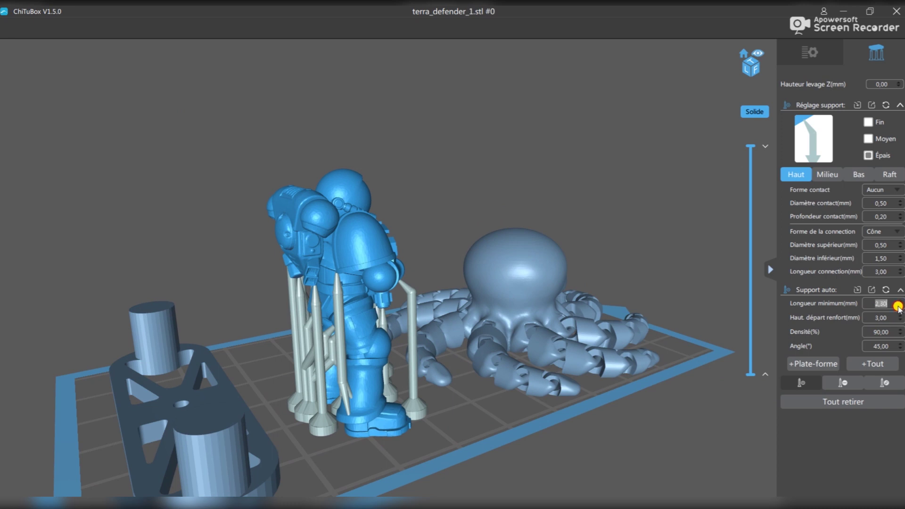
left_click(872, 364)
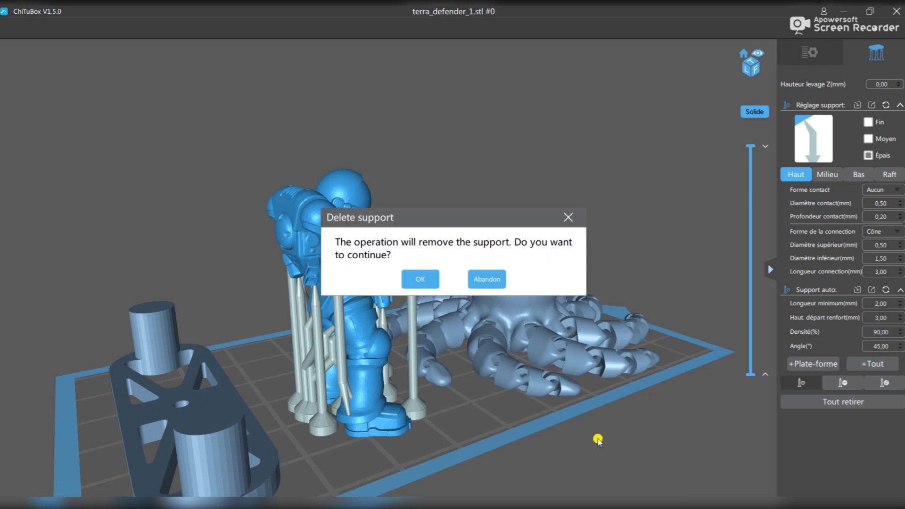
left_click(428, 282)
- Examine the regenerated supports from beneath the build plate, around the figure's feet and from the sides
left_click_drag(594, 443, 687, 359)
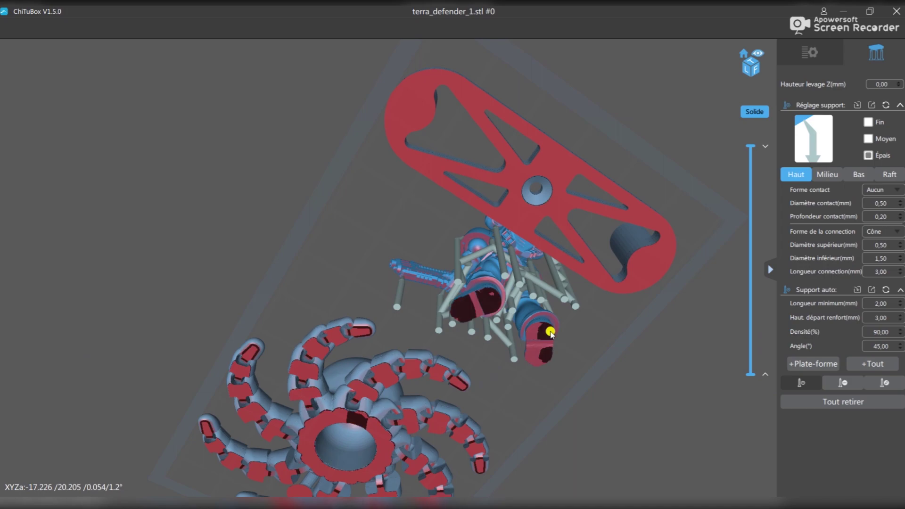
scroll(561, 344, "up", 3)
left_click_drag(581, 363, 731, 394)
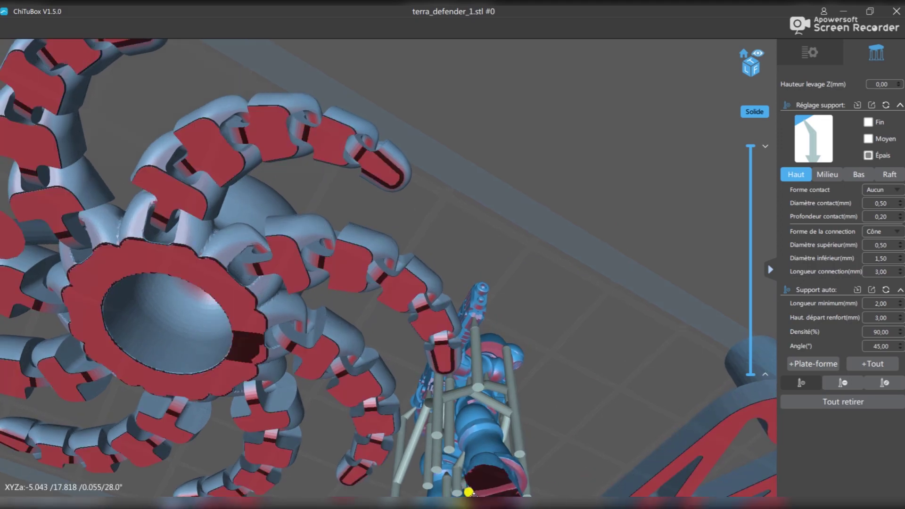
left_click_drag(529, 453, 366, 397)
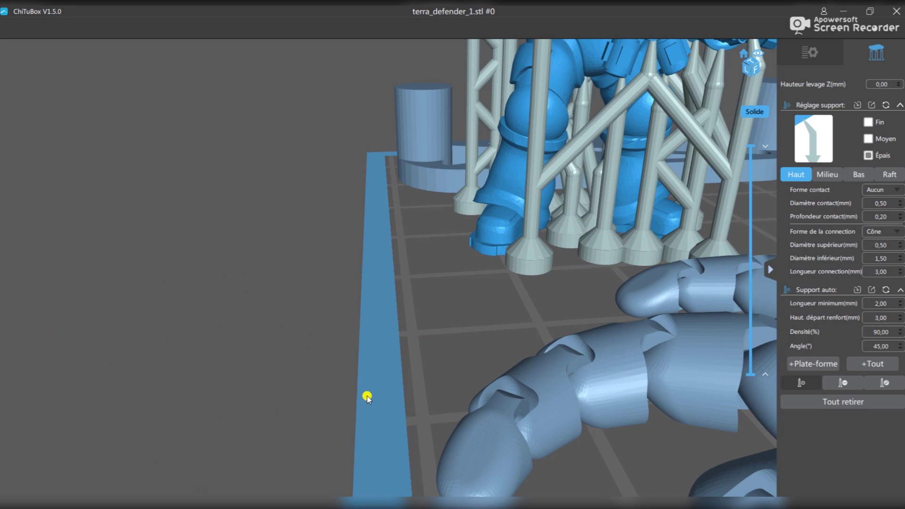
left_click_drag(645, 306, 560, 338)
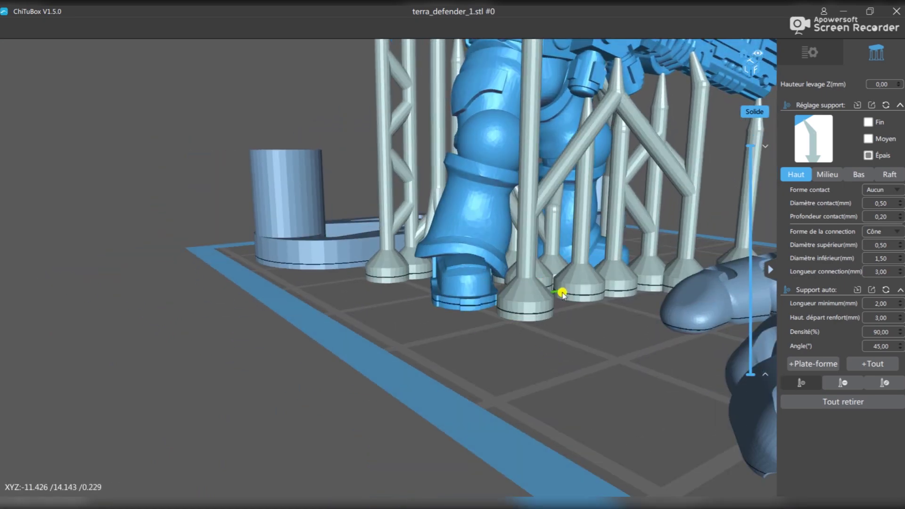
scroll(518, 372, "down", 5)
mouse_move(523, 360)
left_mouse_down()
mouse_move(503, 258)
mouse_move(495, 272)
left_mouse_up()
scroll(490, 304, "up", 6)
left_click_drag(511, 313, 481, 348)
scroll(515, 372, "down", 4)
scroll(487, 373, "up", 2)
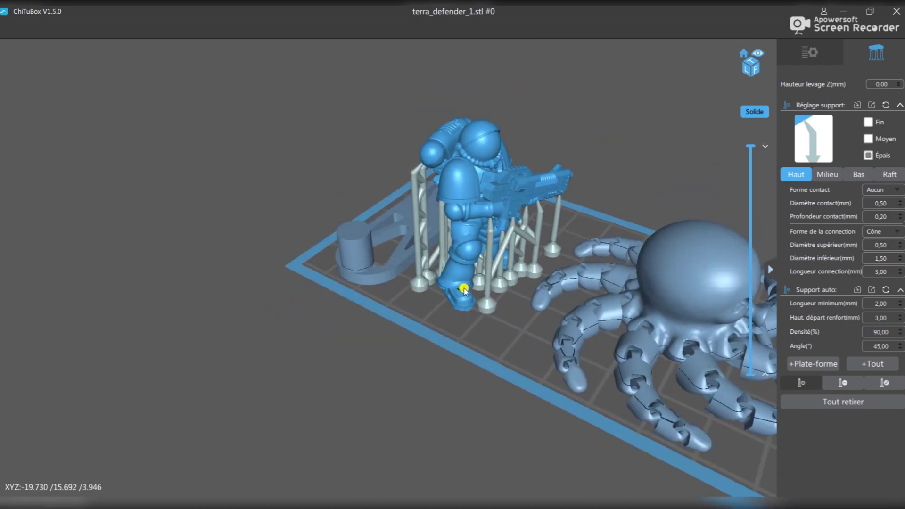
left_click_drag(470, 286, 729, 171)
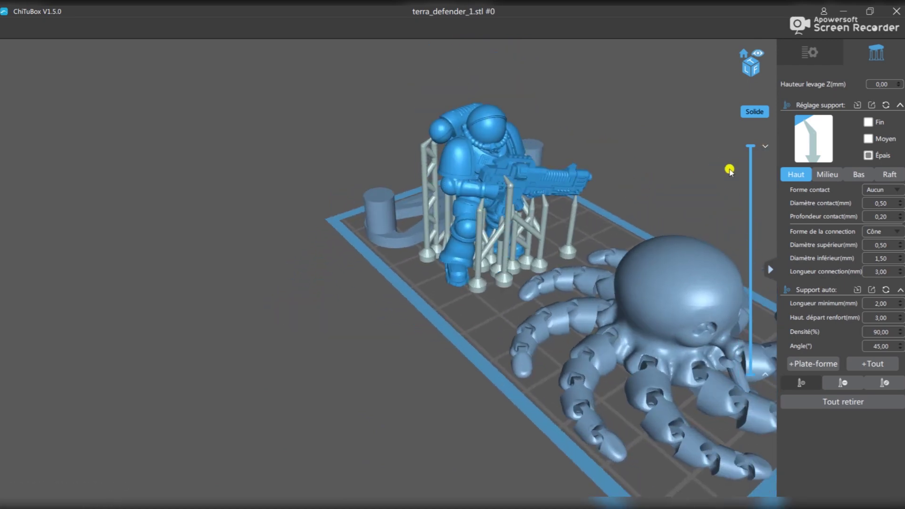
- Remove all supports from the terra_defender_1 figure and set its Z lift height to 4 mm
left_click(843, 402)
left_click(900, 82)
right_click_drag(683, 121, 649, 177)
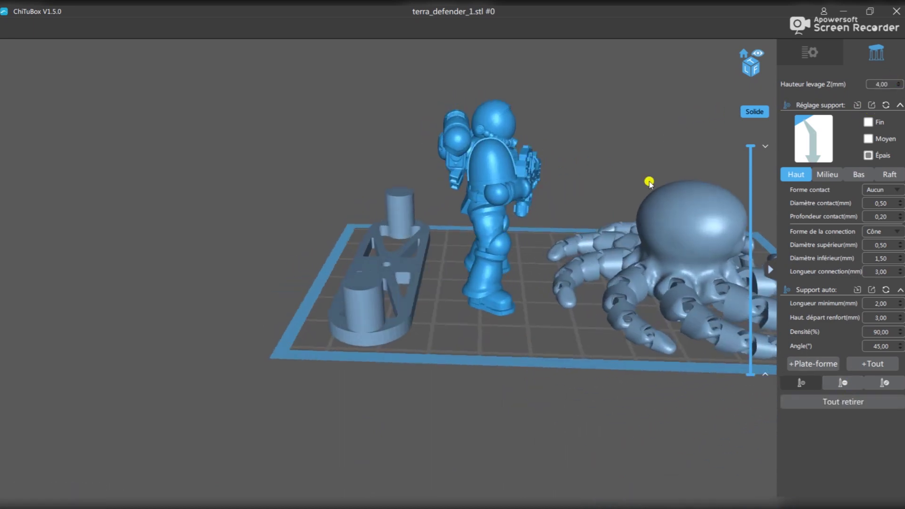
- Rotate the terra_defender_1 figure so that it leans backward above the build plate
left_click(816, 49)
left_click(474, 205)
left_click_drag(579, 202, 528, 203)
right_click_drag(534, 202, 521, 148)
left_click_drag(589, 103, 677, 186)
right_click_drag(677, 186, 413, 293)
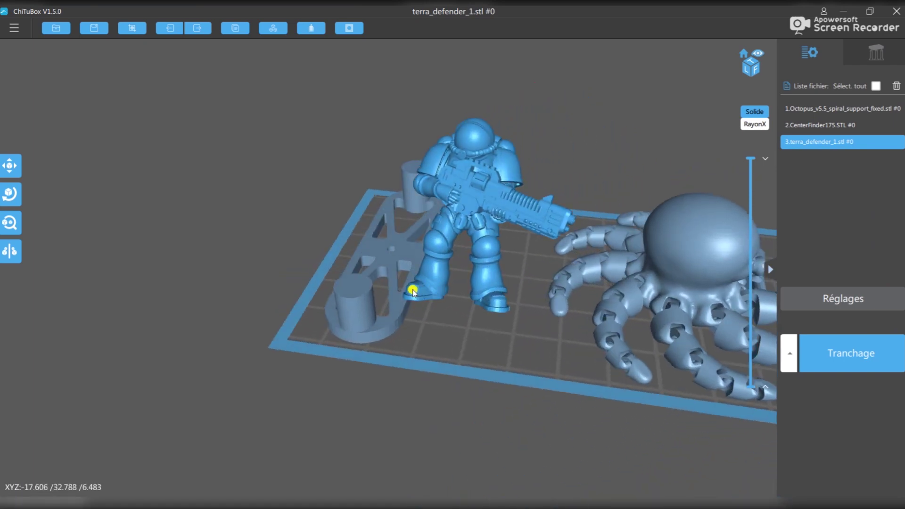
left_click(413, 292)
right_click_drag(360, 263, 466, 360)
left_click(450, 279)
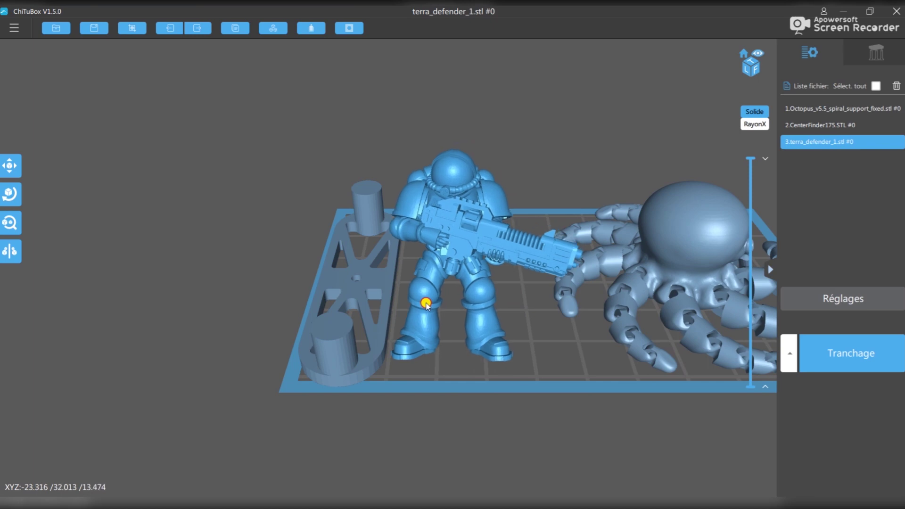
right_click_drag(426, 304, 466, 471)
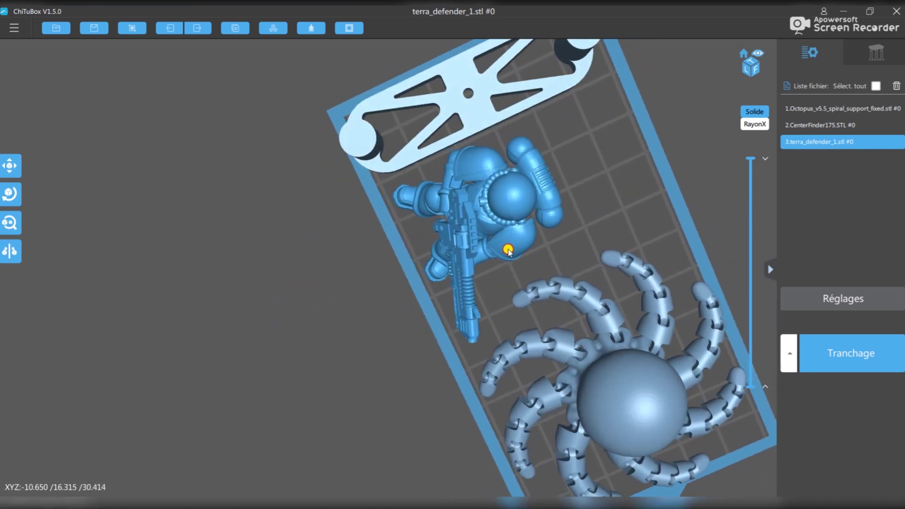
right_click_drag(508, 251, 625, 157)
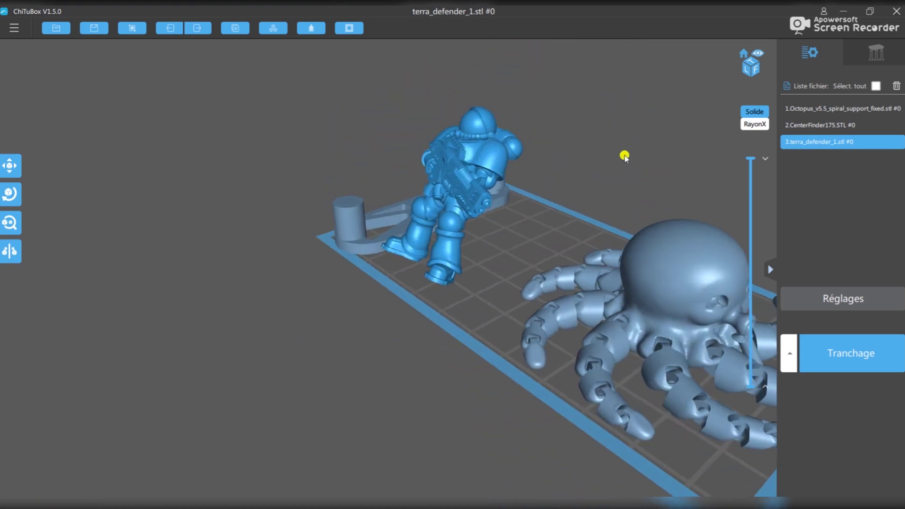
- Set the automatic support minimum length to 4 mm and add supports everywhere on the tilted figure
left_click(876, 53)
right_click_drag(599, 231, 590, 363)
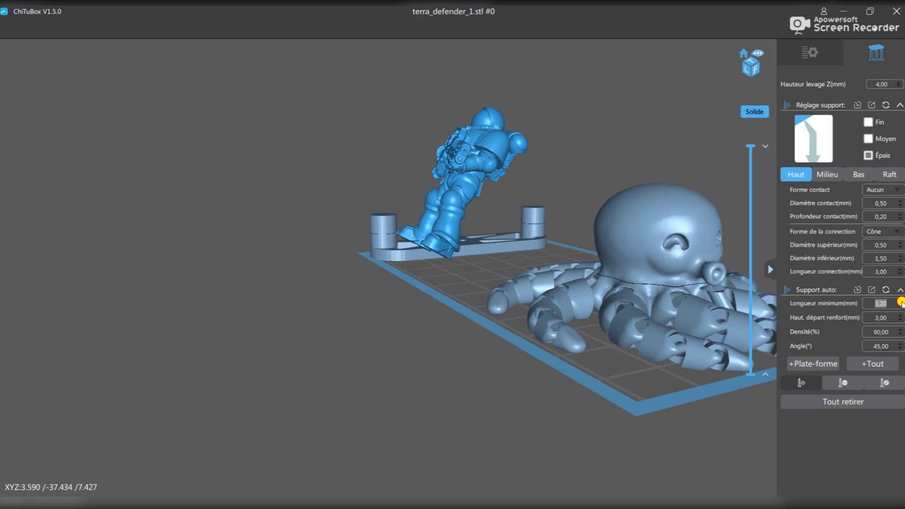
left_click(878, 367)
- Examine the tilted figure's supports from several sides and select the CenterFinder175 part
right_click_drag(376, 362, 453, 350)
scroll(500, 289, "up", 3)
right_click_drag(500, 289, 509, 337)
scroll(390, 377, "down", 6)
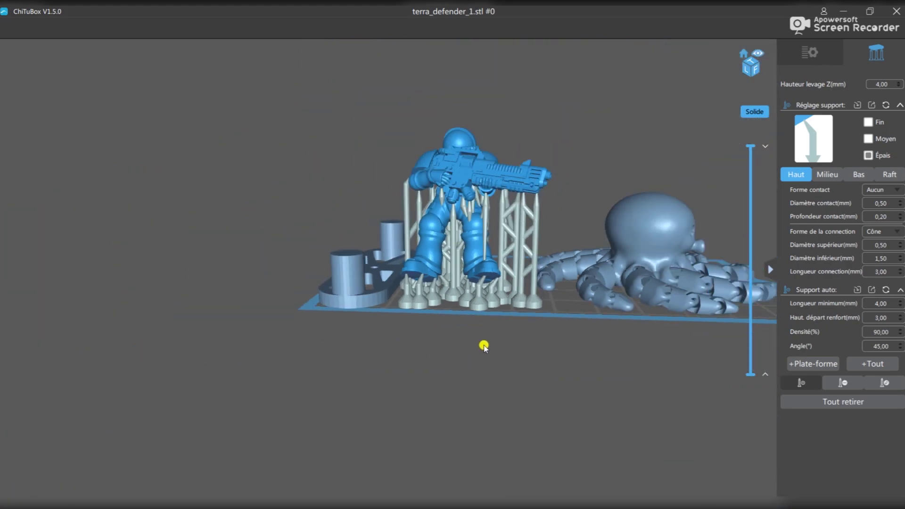
right_click_drag(484, 346, 547, 370)
right_click_drag(570, 398, 406, 390)
left_click(795, 56)
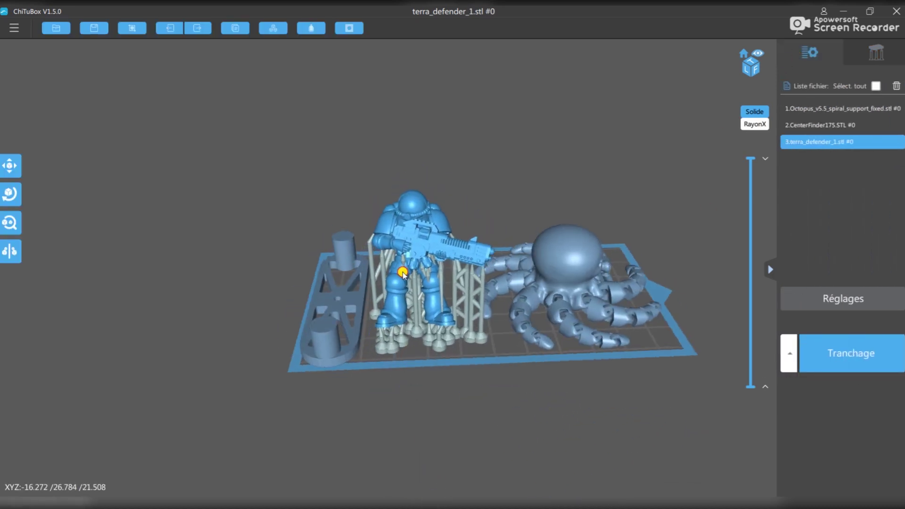
right_click_drag(402, 273, 437, 387)
left_click(348, 263)
right_click_drag(356, 265, 523, 398)
- Review the ELEGOO MARS machine, resin, print, infill and advanced settings, and close them
left_click(830, 298)
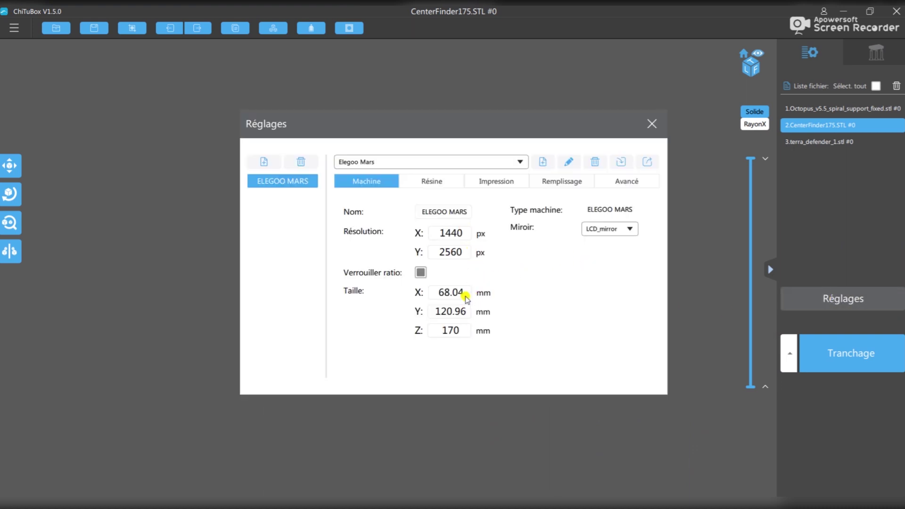
left_click(423, 182)
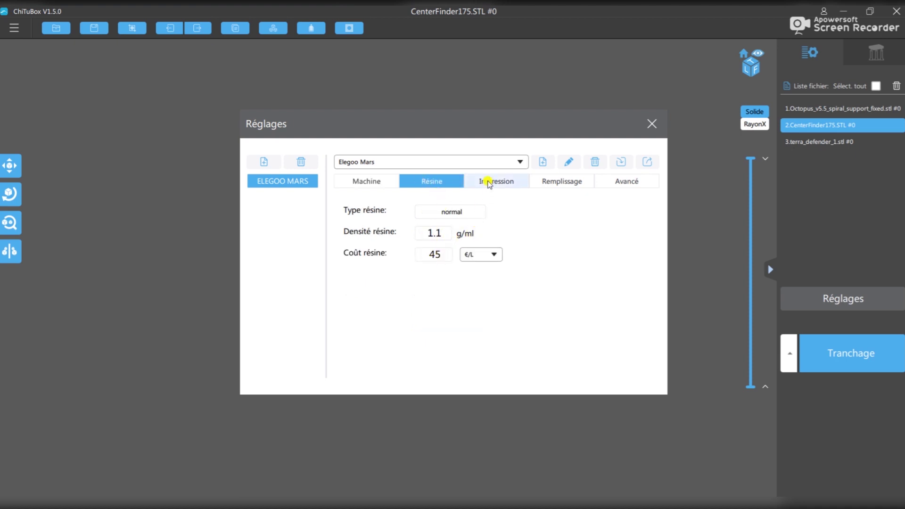
left_click(494, 181)
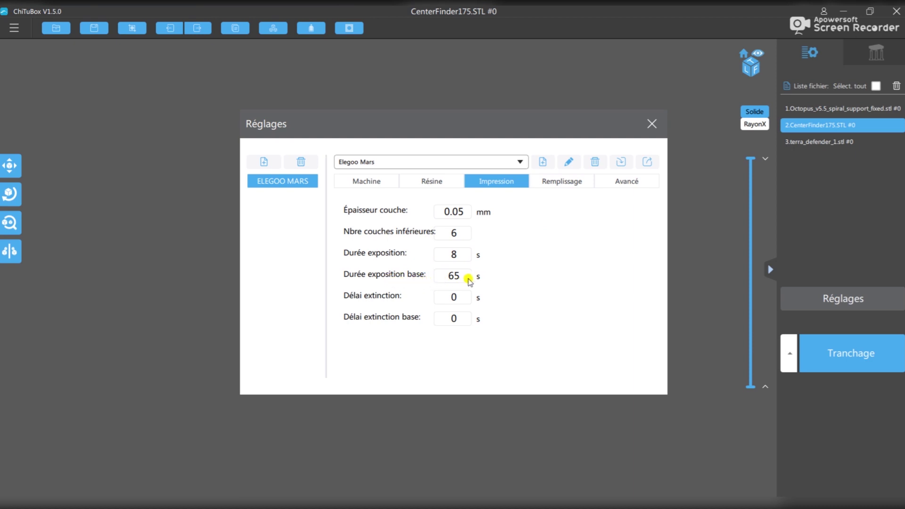
left_click(566, 183)
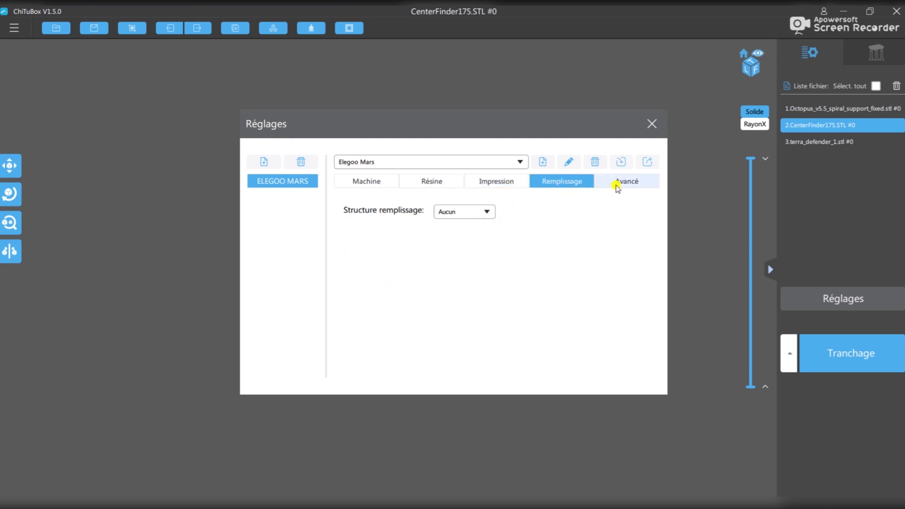
left_click(617, 187)
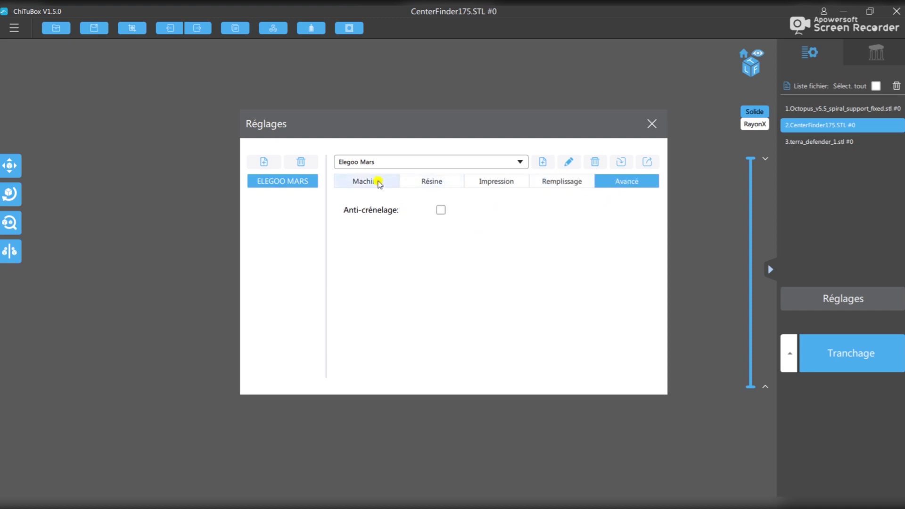
left_click(377, 183)
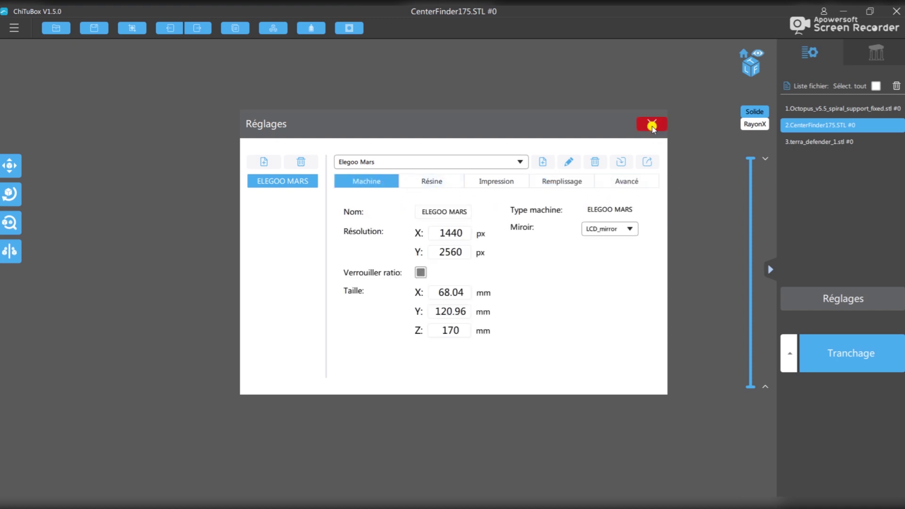
left_click(652, 123)
- Slice the three models, cut the layer preview down to examine a low layer, and restore it to full height
left_click_drag(645, 140, 446, 317)
left_click(836, 365)
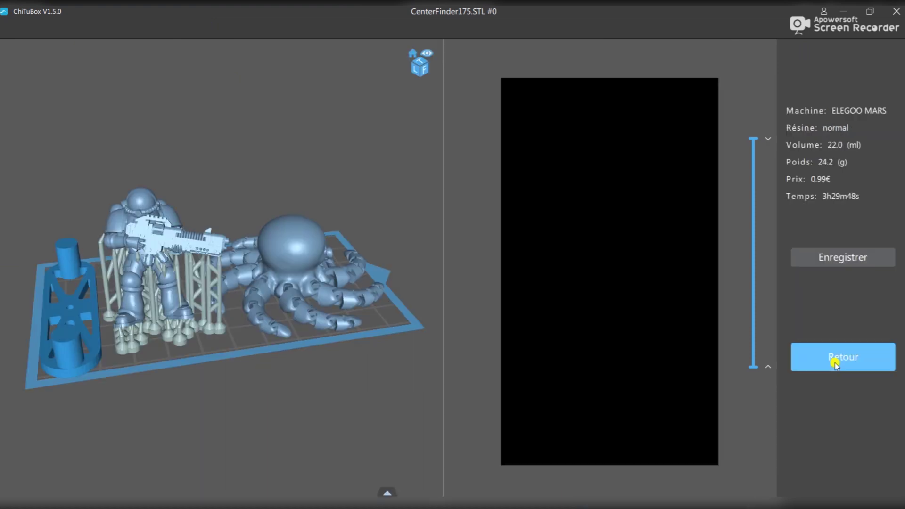
left_click_drag(753, 140, 762, 311)
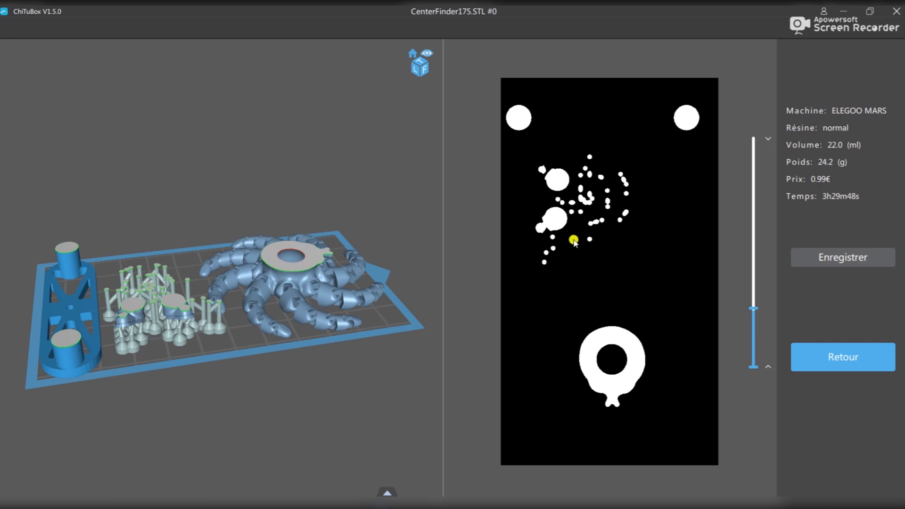
left_click_drag(756, 307, 726, 116)
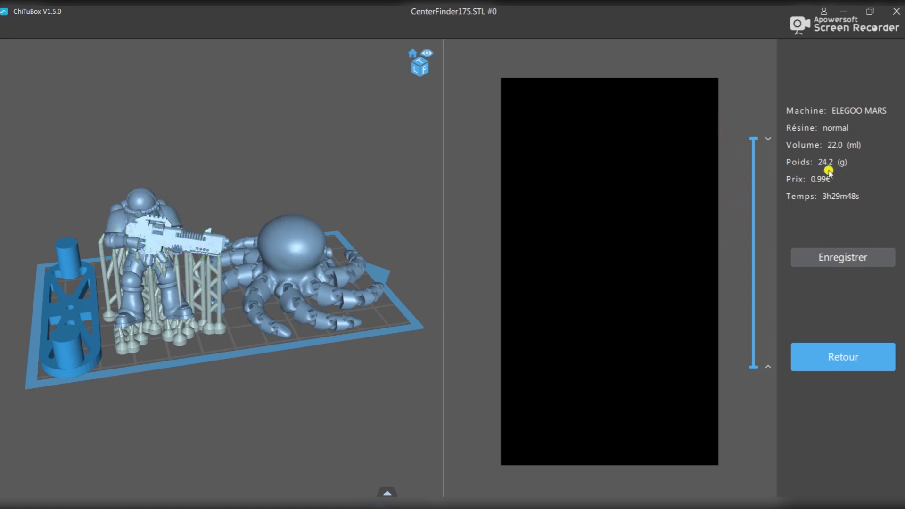